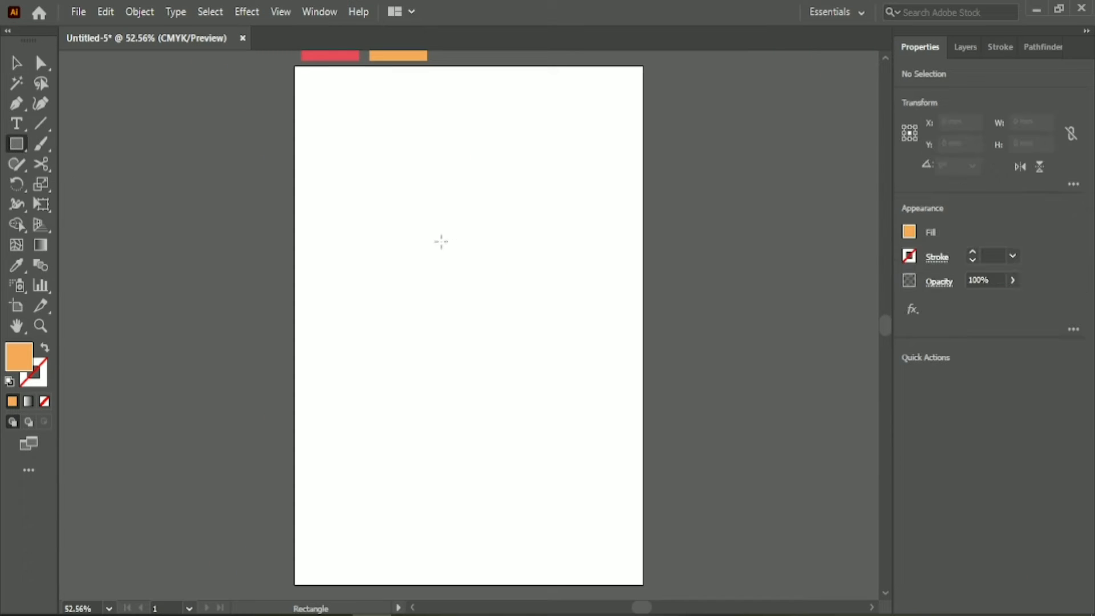
# - Draw a tall orange rectangle about 6.77 mm wide, centred horizontally on the artboard's bottom edge
pyautogui.moveTo(441, 240); pyautogui.dragTo(457, 514)
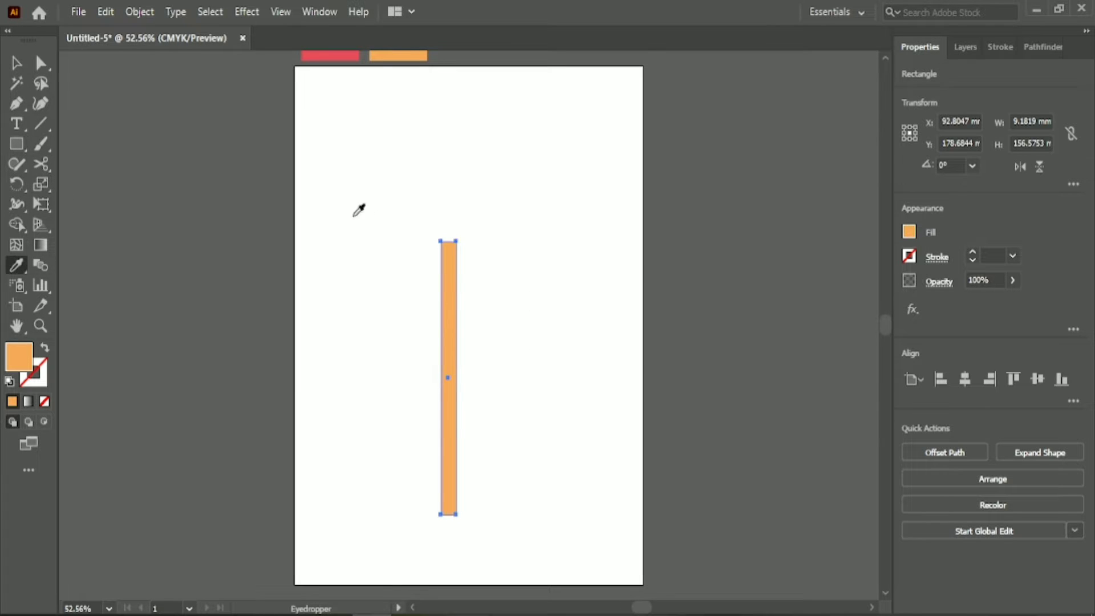
pyautogui.scroll(2, 377, 171)
pyautogui.press('v')
pyautogui.scroll(-2, 408, 253)
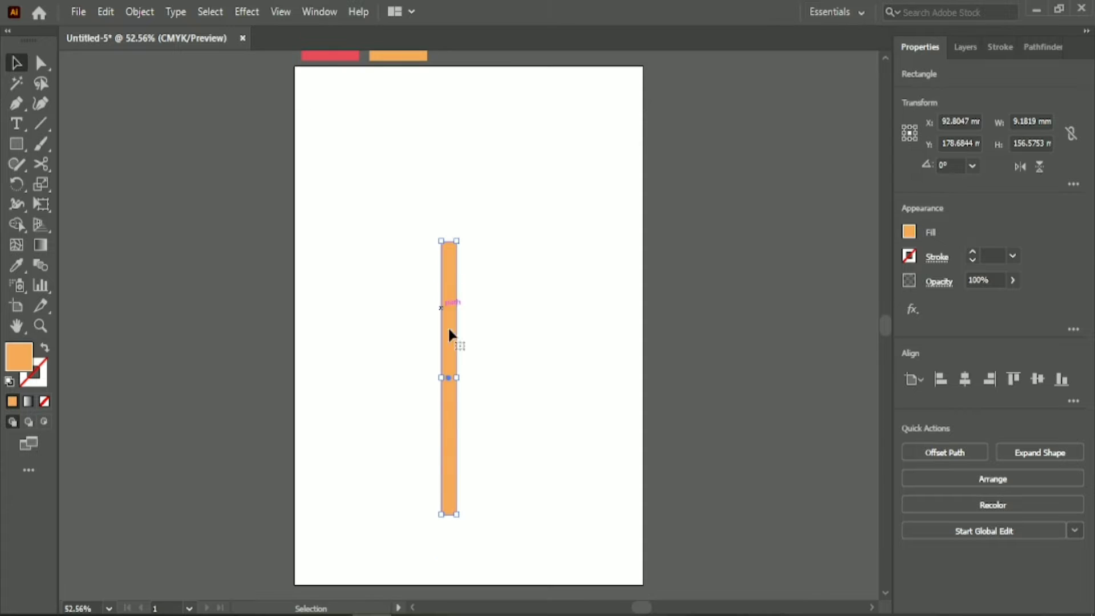
pyautogui.moveTo(442, 380); pyautogui.dragTo(446, 379)
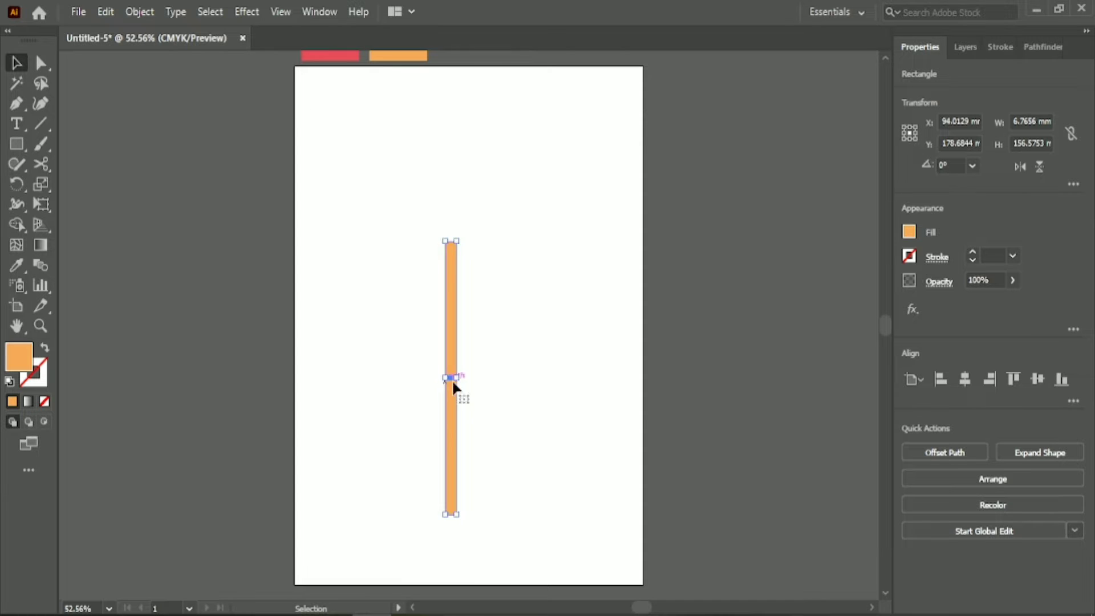
pyautogui.click(964, 379)
pyautogui.click(1062, 379)
pyautogui.click(246, 233)
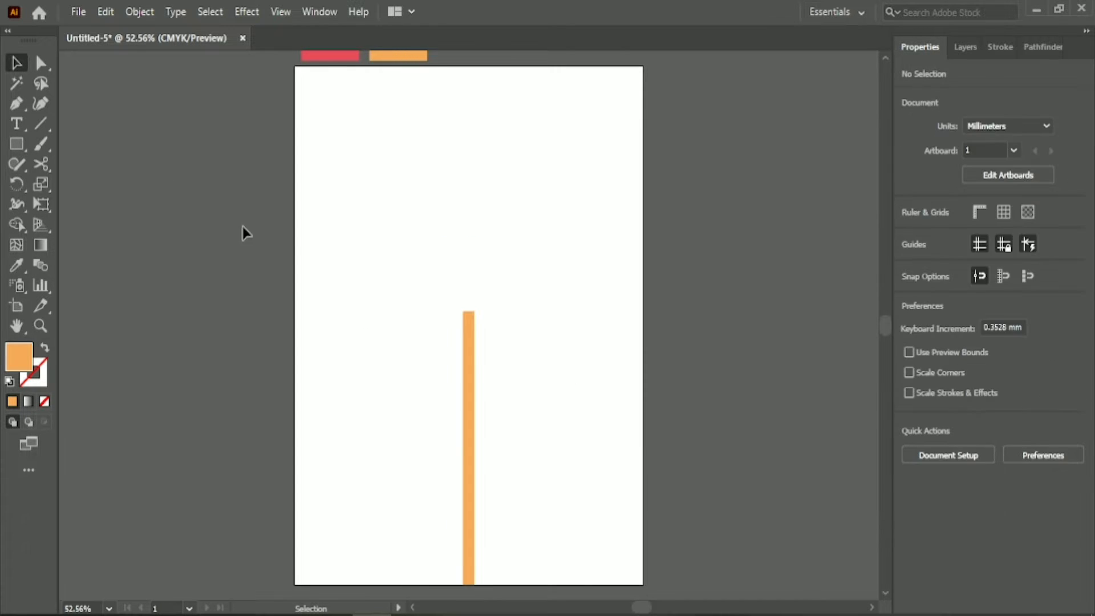
# - Round the stick's corners fully into a pill shape with the live-corner widget
pyautogui.moveTo(534, 371); pyautogui.dragTo(534, 372)
pyautogui.press('a')
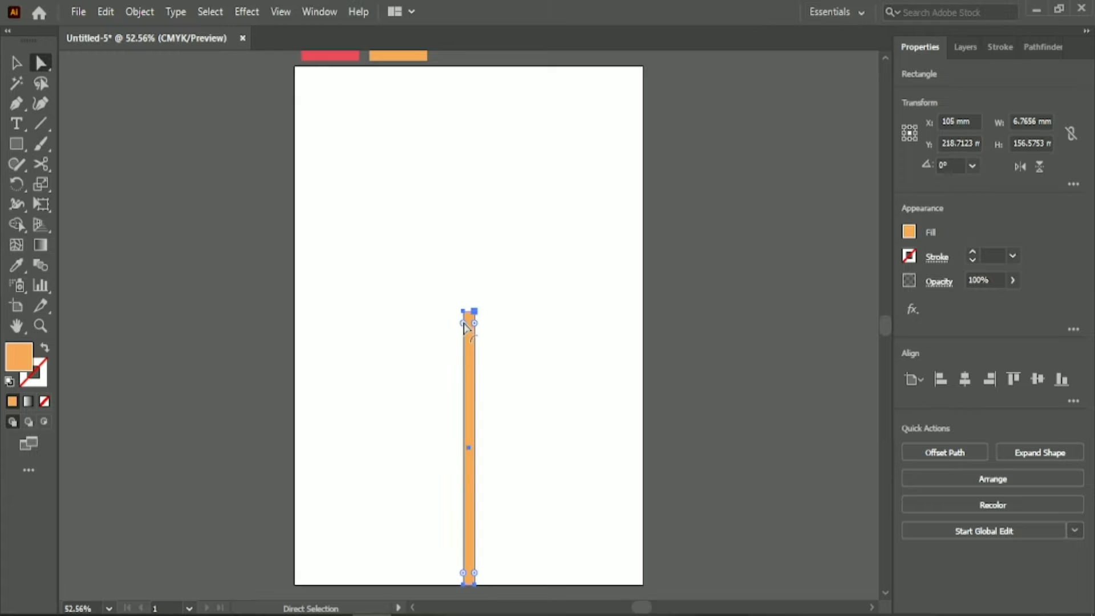
pyautogui.moveTo(465, 326); pyautogui.dragTo(494, 390)
pyautogui.click(19, 64)
pyautogui.click(406, 222)
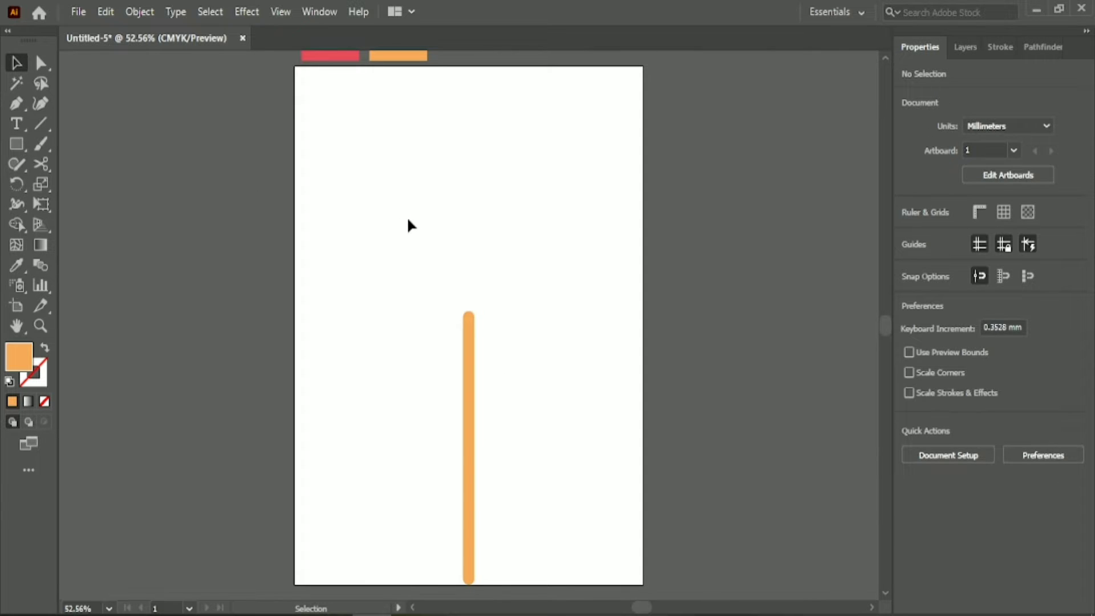
# - Draw a circle and colour it red by sampling the red swatch
pyautogui.moveTo(16, 144); pyautogui.dragTo(95, 183)
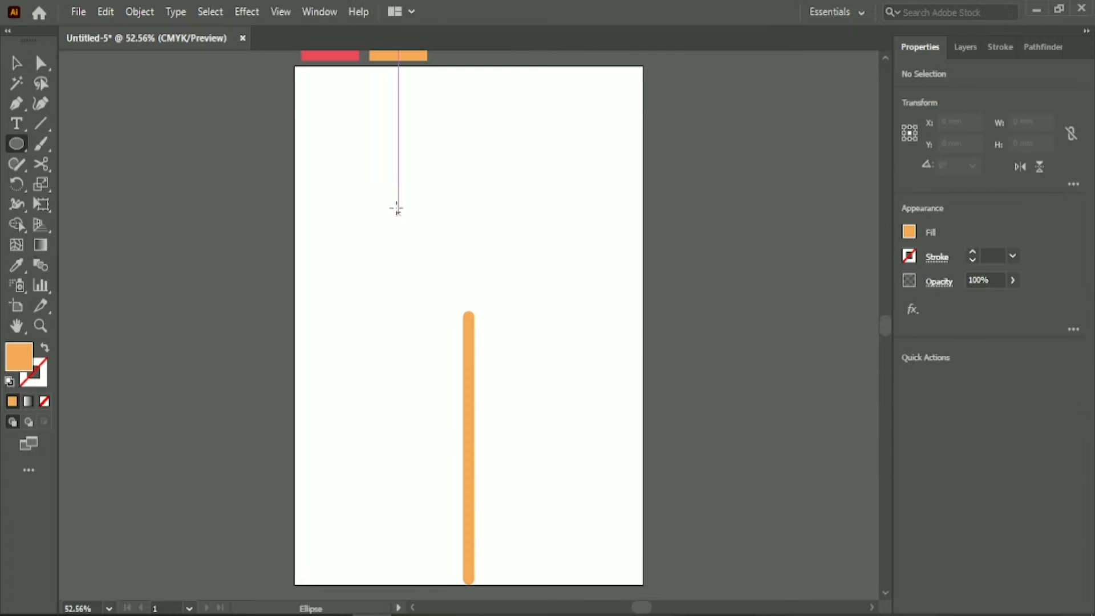
pyautogui.moveTo(400, 195); pyautogui.dragTo(611, 416)
pyautogui.press('i')
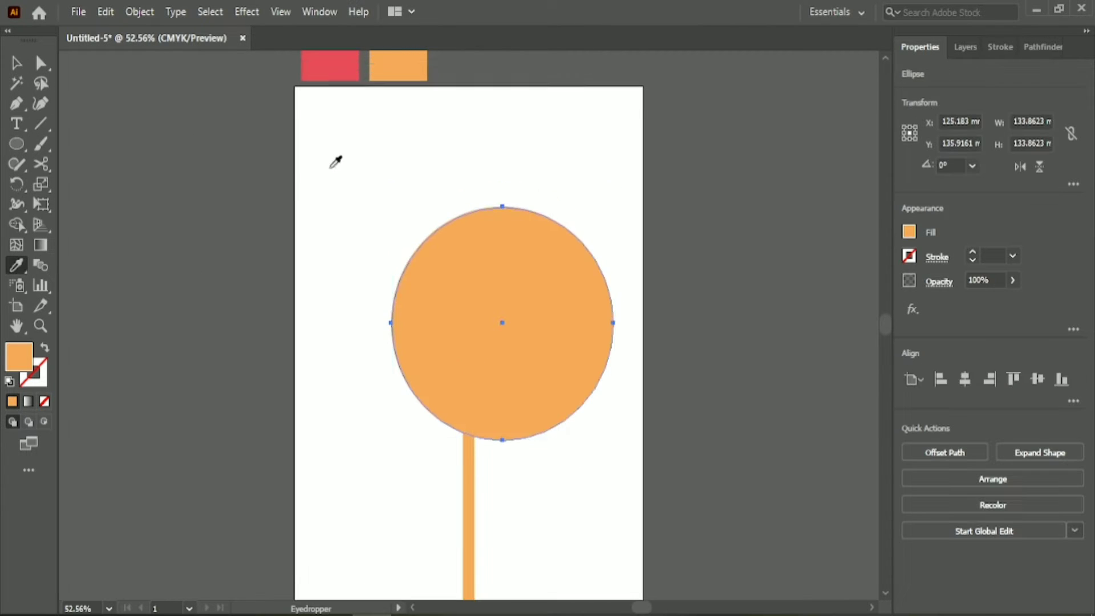
pyautogui.scroll(2, 335, 161)
pyautogui.click(329, 77)
pyautogui.press('v')
# - Centre the red circle, move it onto the stick, and enlarge it to about 138.8 mm
pyautogui.click(967, 381)
pyautogui.click(1037, 378)
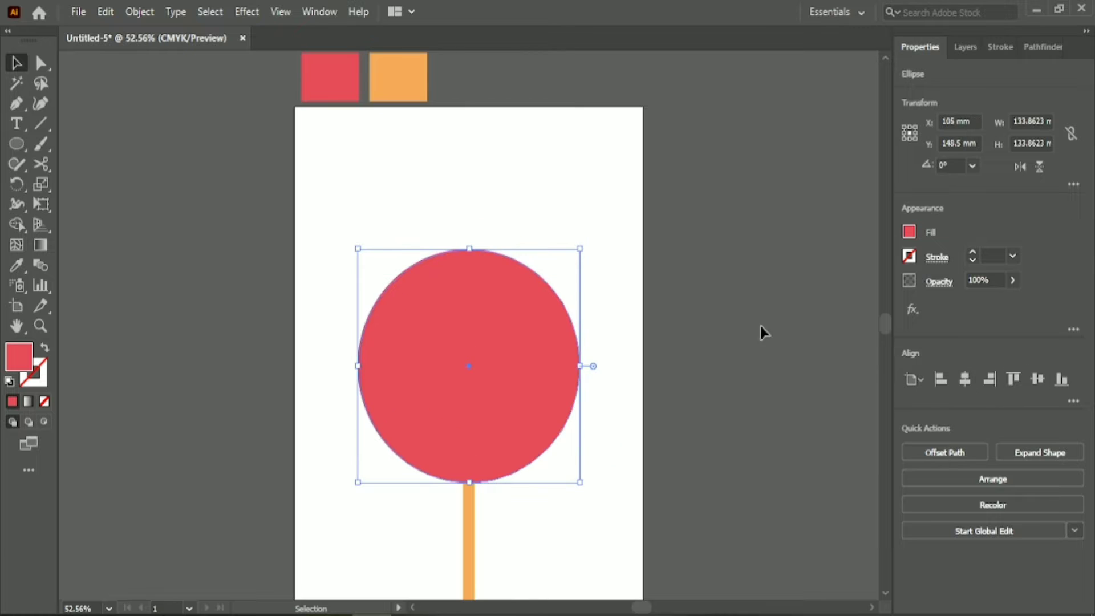
pyautogui.moveTo(494, 362); pyautogui.dragTo(494, 306)
pyautogui.scroll(-1, 514, 311)
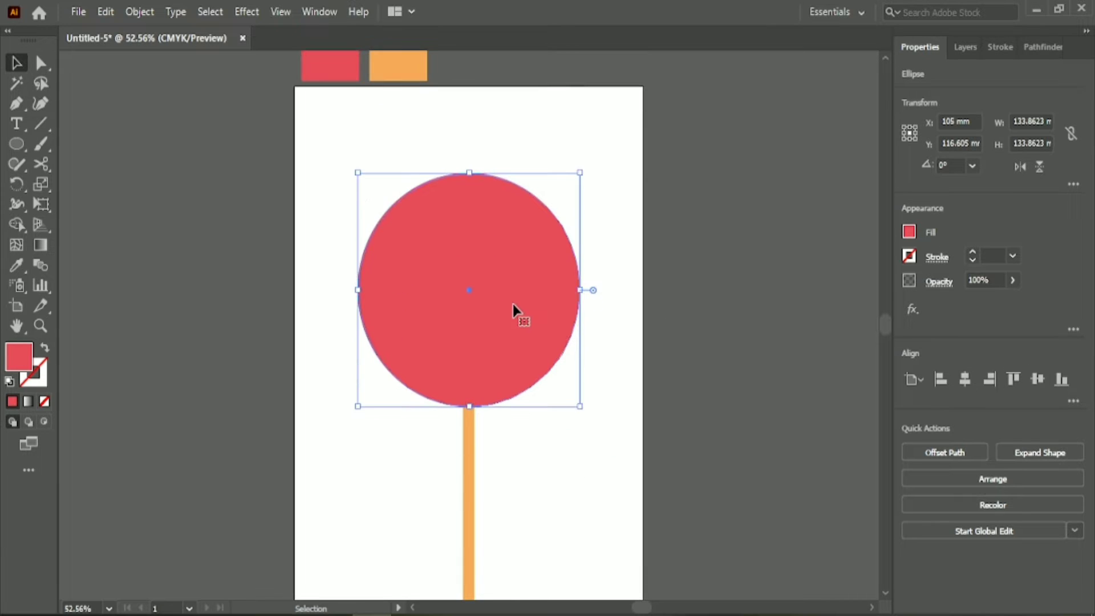
pyautogui.press('Up')
pyautogui.press('Up')
pyautogui.press('Up')
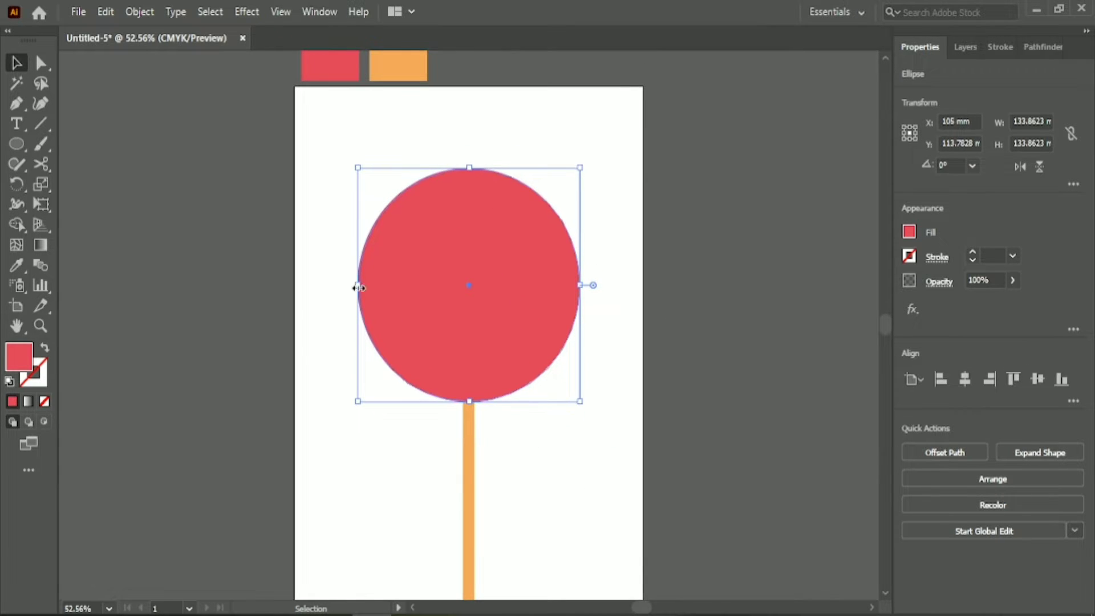
pyautogui.moveTo(358, 285); pyautogui.dragTo(350, 285)
pyautogui.click(196, 195)
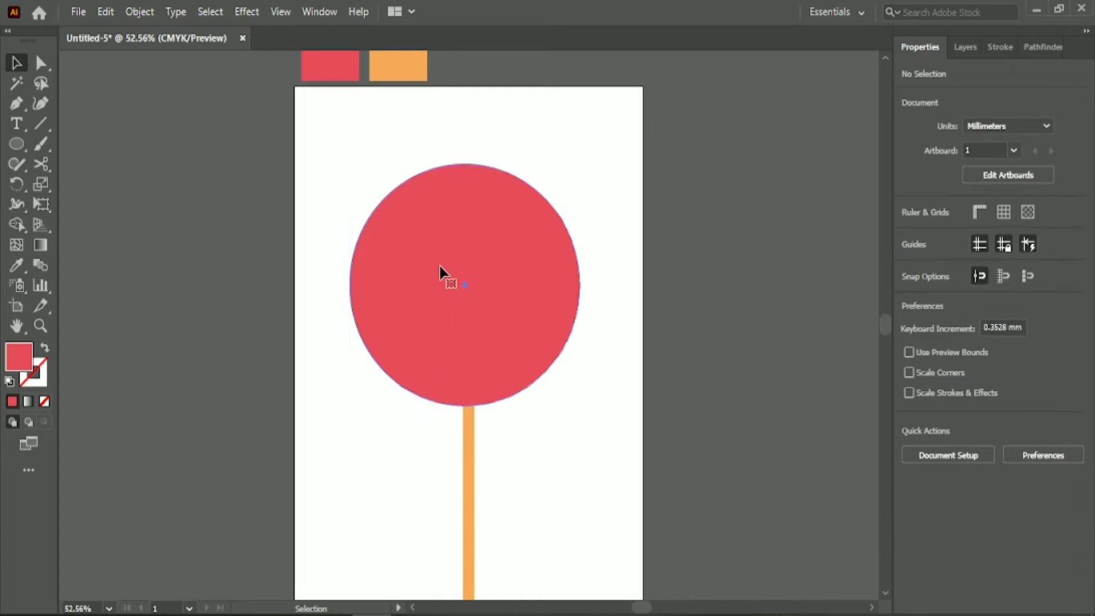
pyautogui.click(439, 268)
pyautogui.click(965, 378)
pyautogui.click(710, 307)
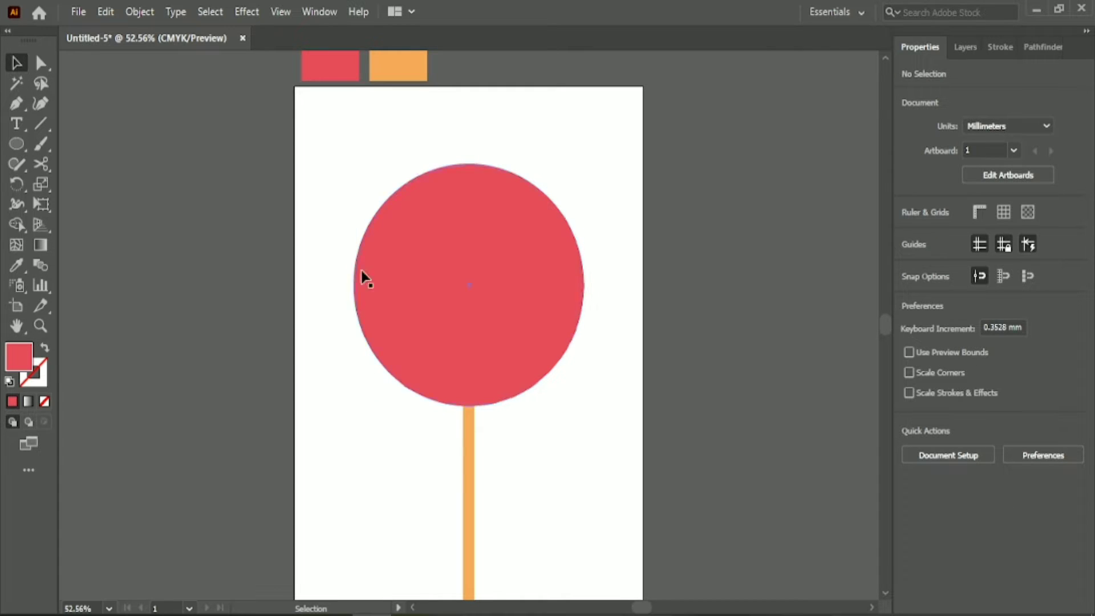
# - Draw a horizontal line across the circle's middle and give it a white stroke
pyautogui.click(41, 124)
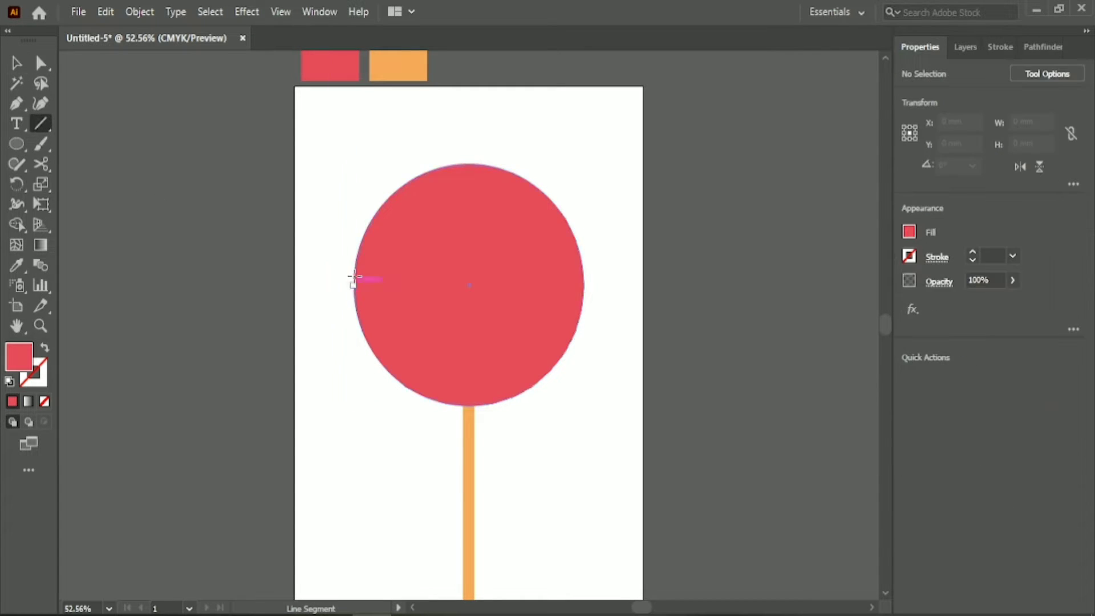
pyautogui.moveTo(353, 285); pyautogui.dragTo(589, 285)
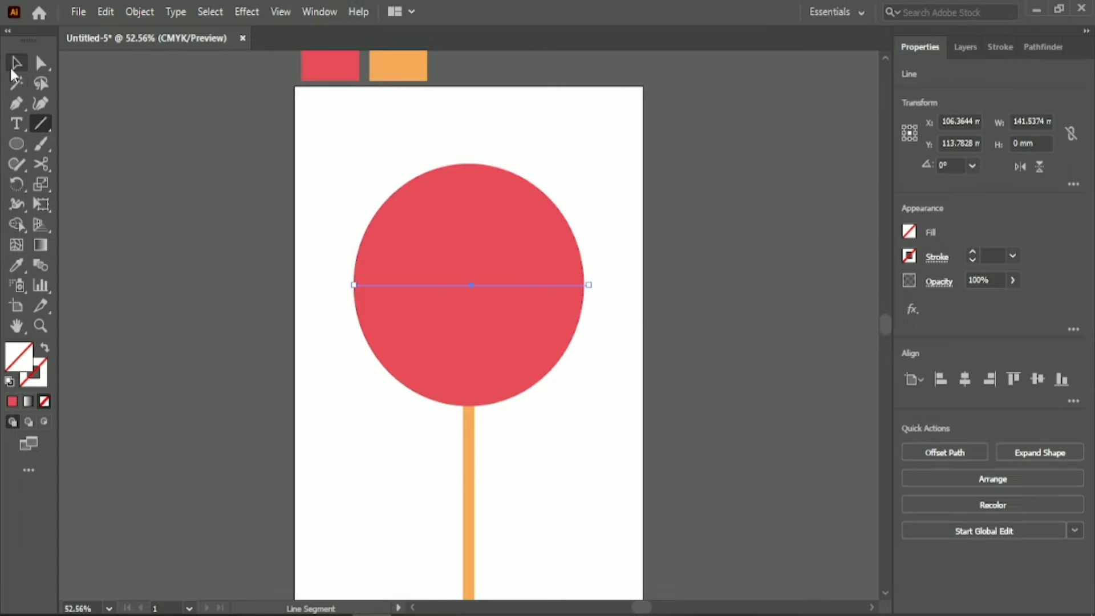
pyautogui.click(12, 65)
pyautogui.write('1')
pyautogui.press('Return')
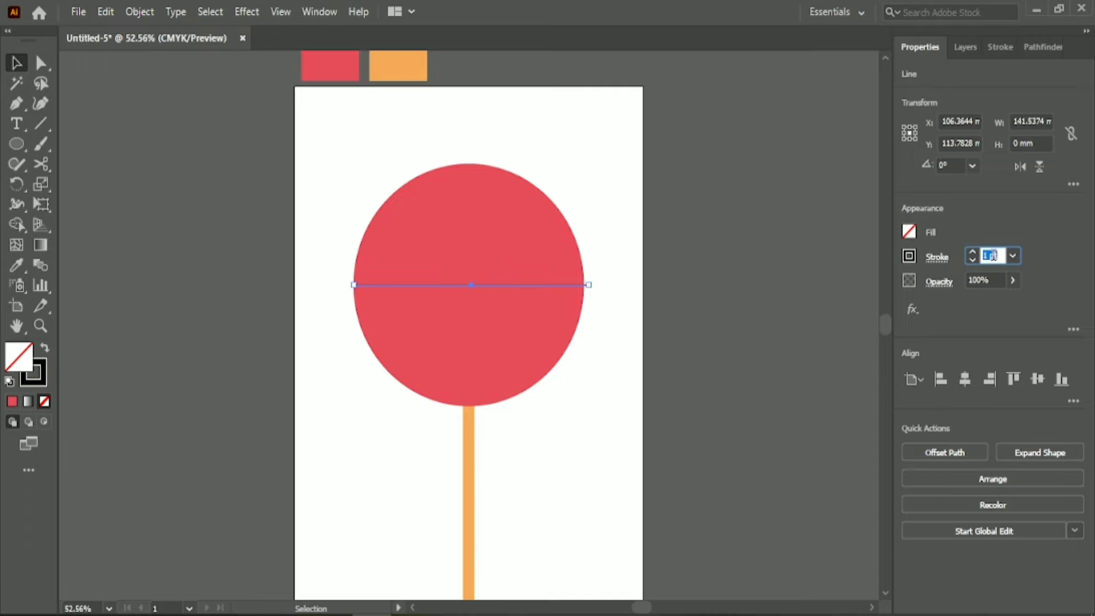
pyautogui.click(908, 255)
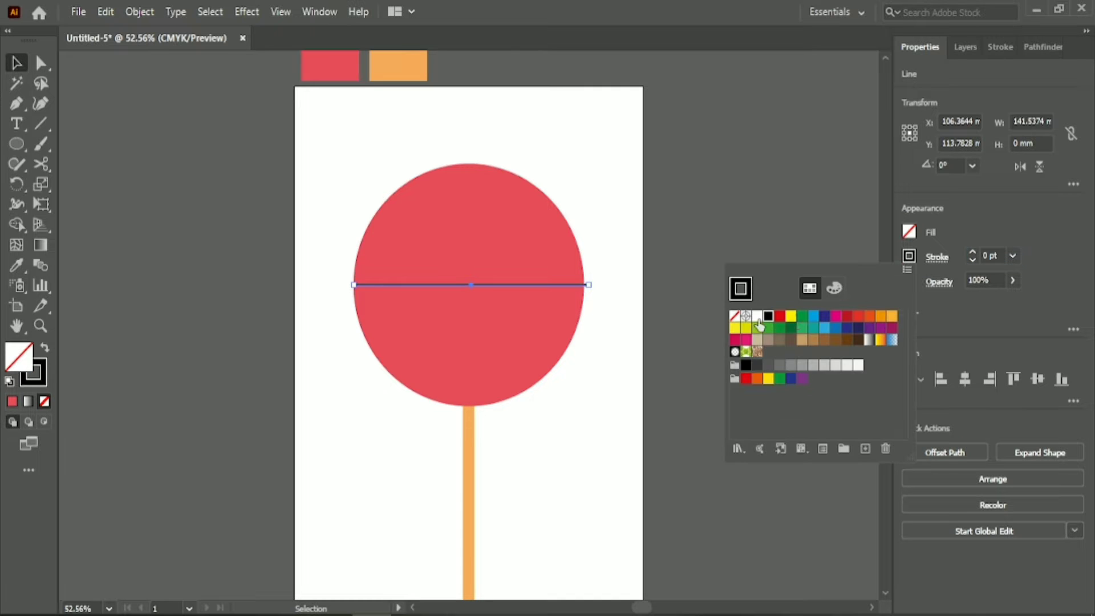
pyautogui.click(758, 323)
# - Zoom in to check the line's end point against the circle, then reselect the white line
pyautogui.hotkey('ctrl', '+')
pyautogui.keyDown('alt'); pyautogui.scroll(1, 456, 309); pyautogui.keyUp('alt')
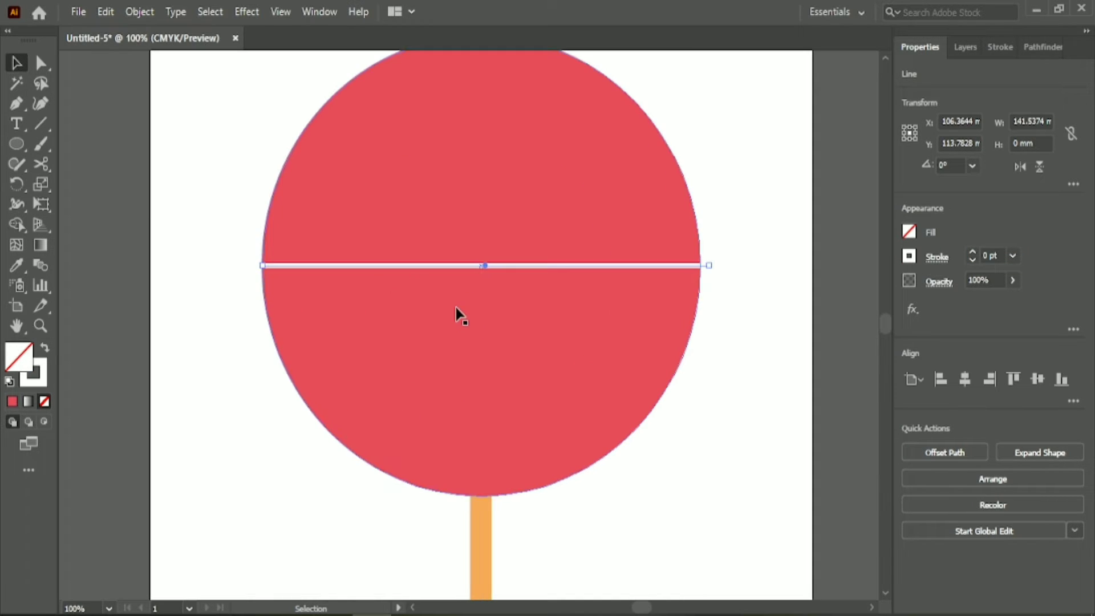
pyautogui.click(40, 63)
pyautogui.click(709, 266)
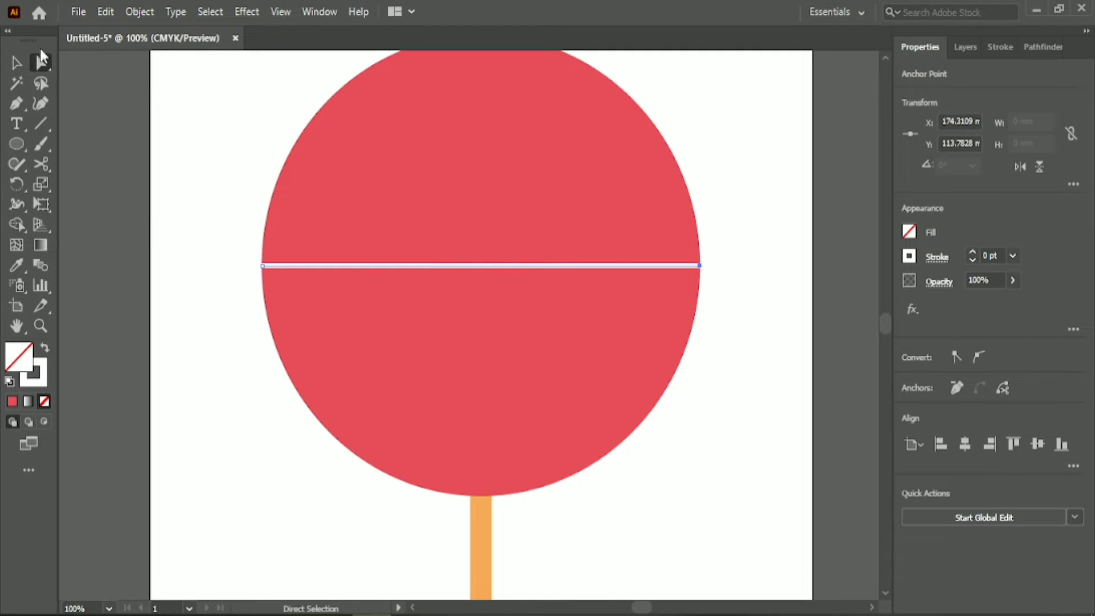
pyautogui.click(16, 63)
pyautogui.click(193, 116)
pyautogui.click(412, 265)
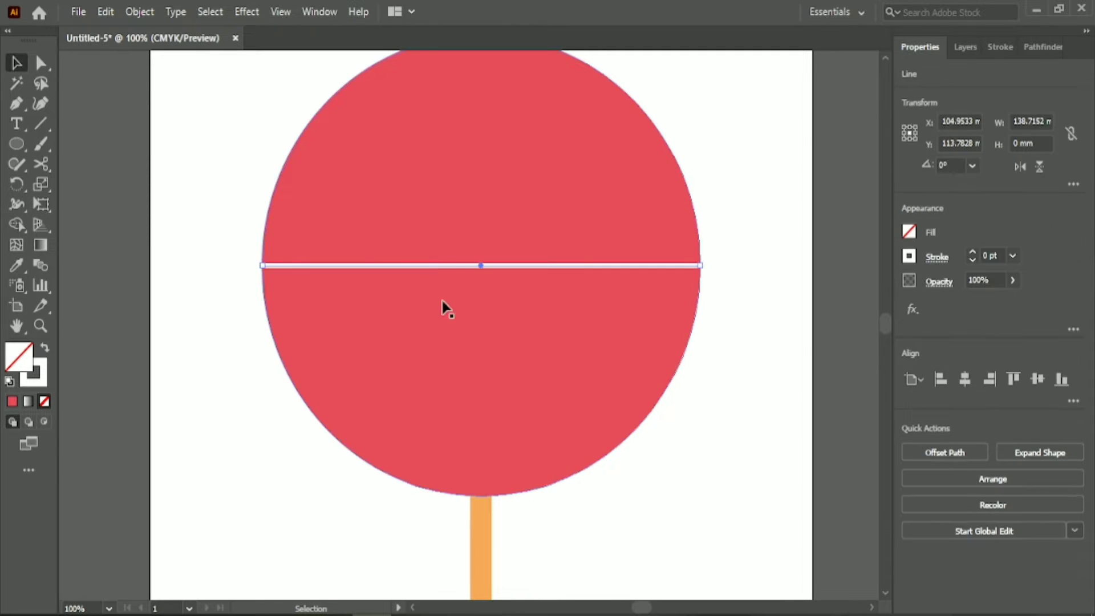
pyautogui.keyDown('alt'); pyautogui.scroll(-1, 444, 301); pyautogui.keyUp('alt')
pyautogui.keyDown('shift'); pyautogui.click(430, 200); pyautogui.keyUp('shift')
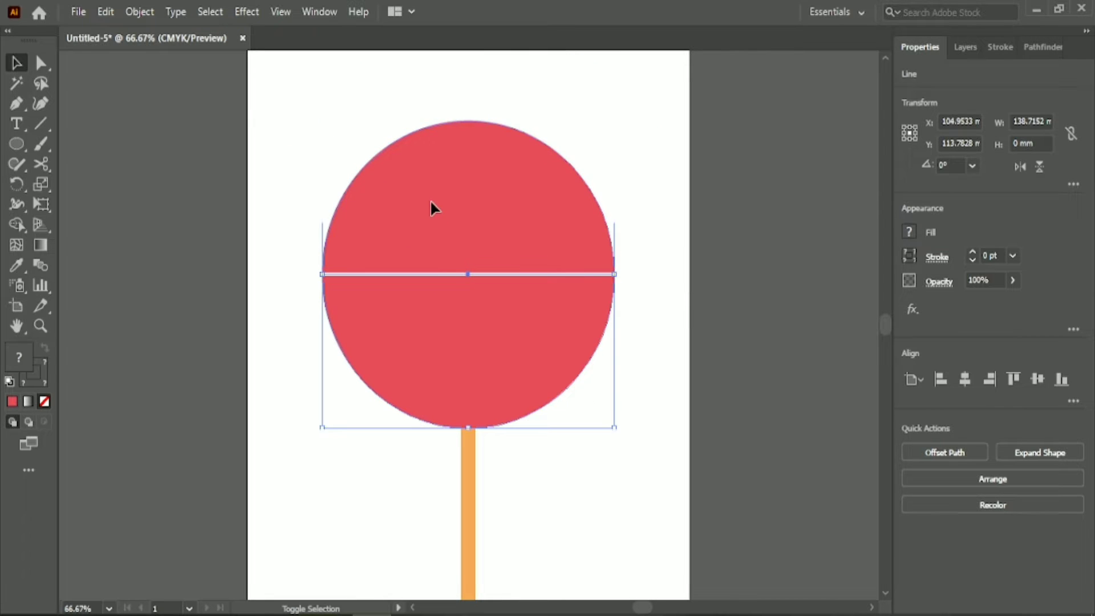
pyautogui.click(631, 308)
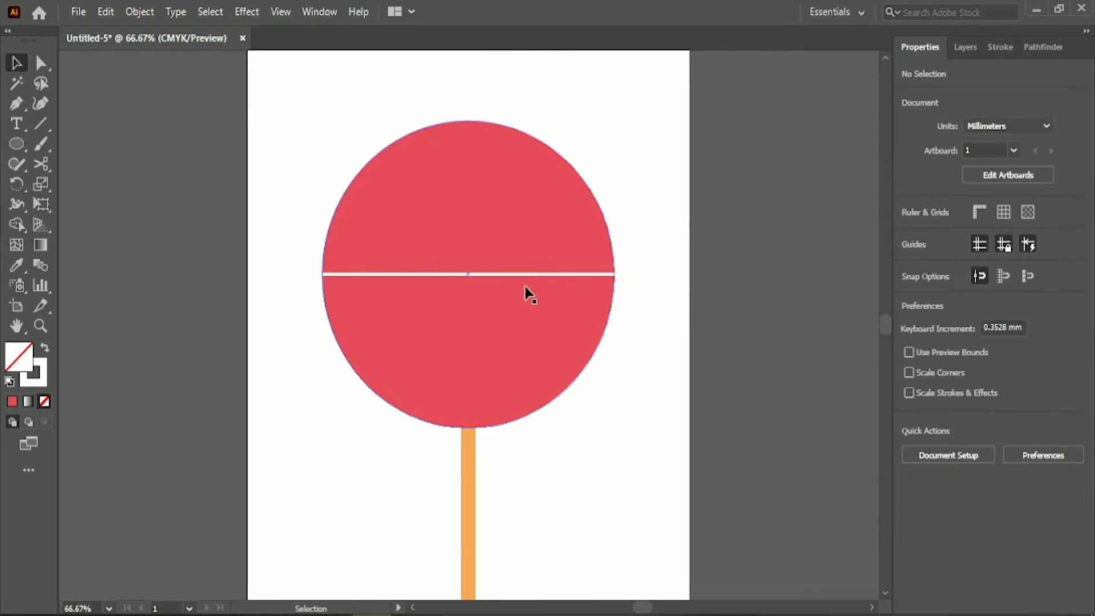
pyautogui.click(515, 275)
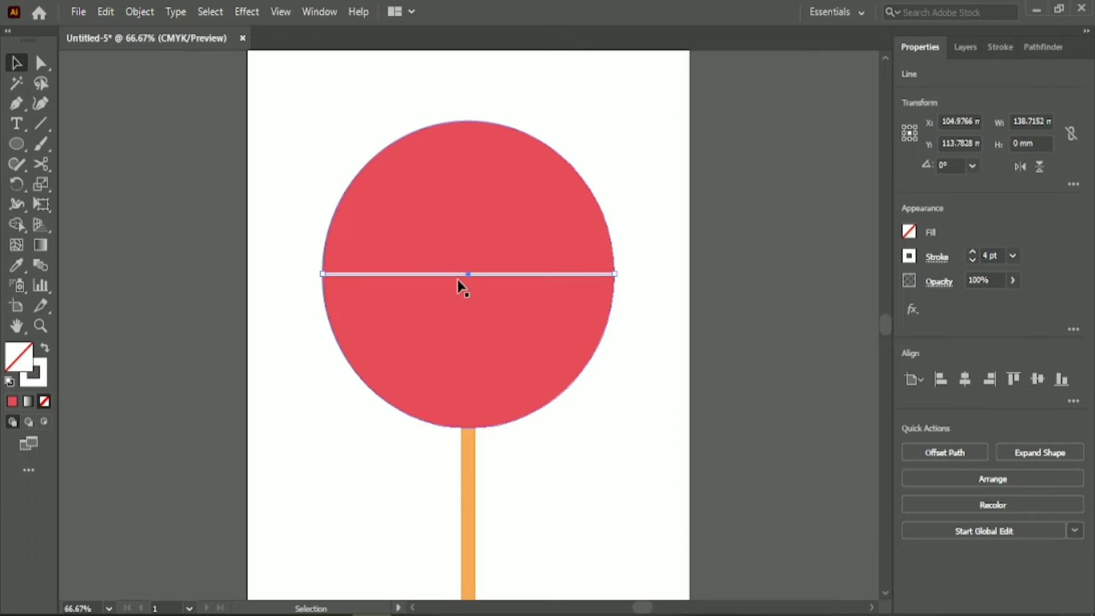
# - Apply a Distort & Transform Twist of about 393° to curl the white line into a spiral
pyautogui.click(244, 11)
pyautogui.moveTo(320, 162)
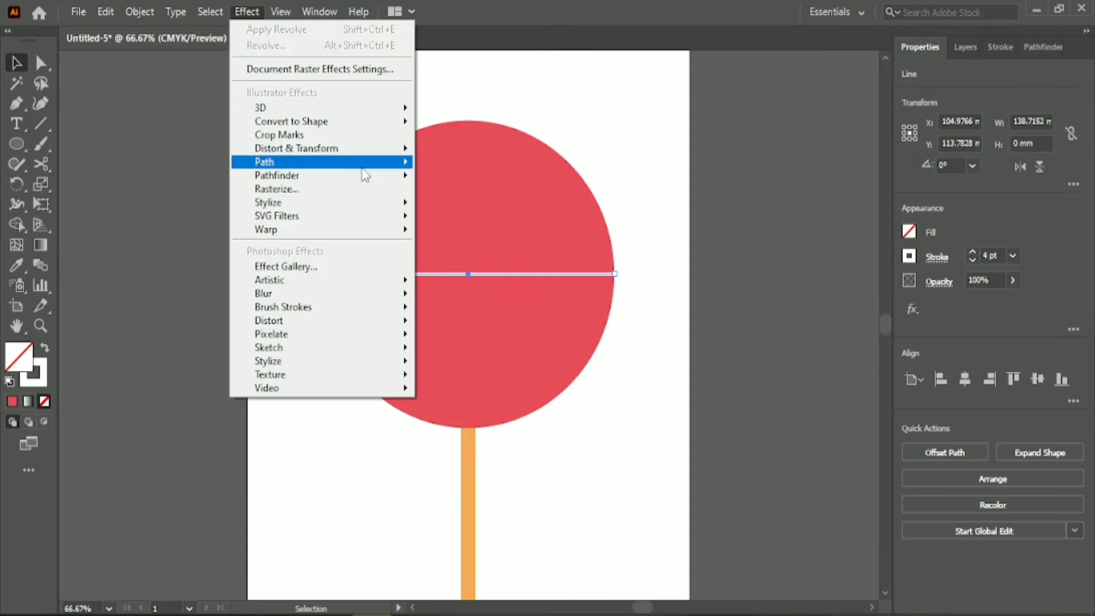
pyautogui.click(502, 241)
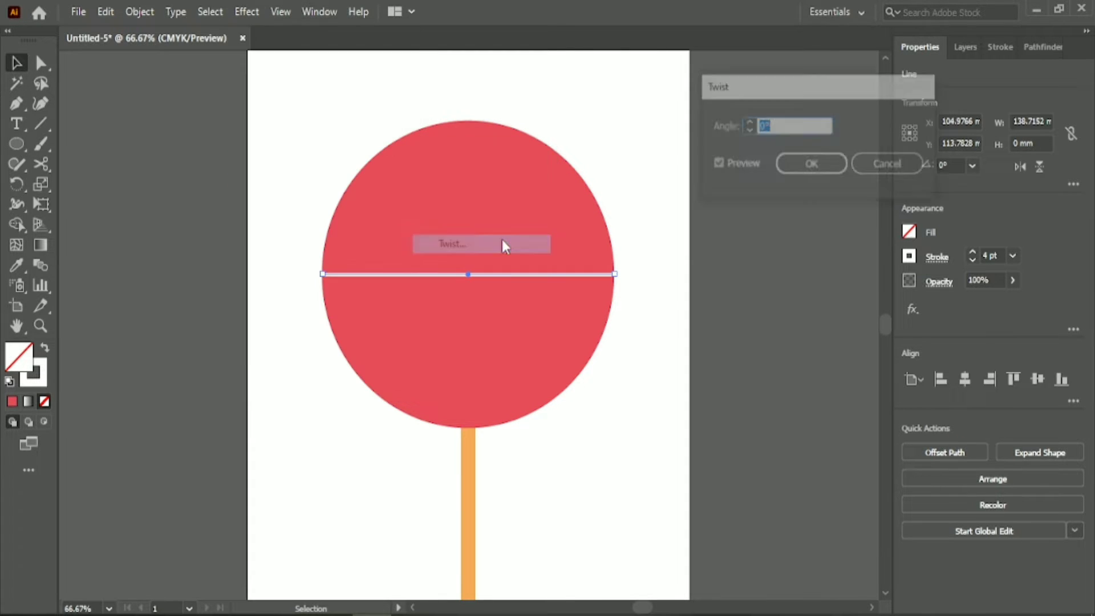
pyautogui.click(748, 123)
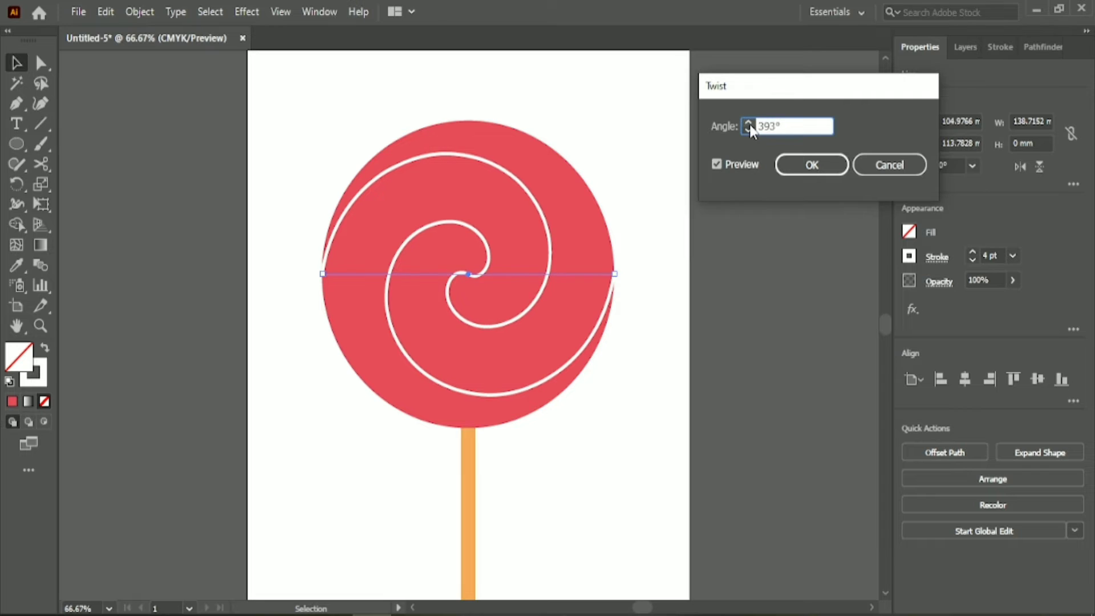
pyautogui.click(818, 171)
pyautogui.click(651, 210)
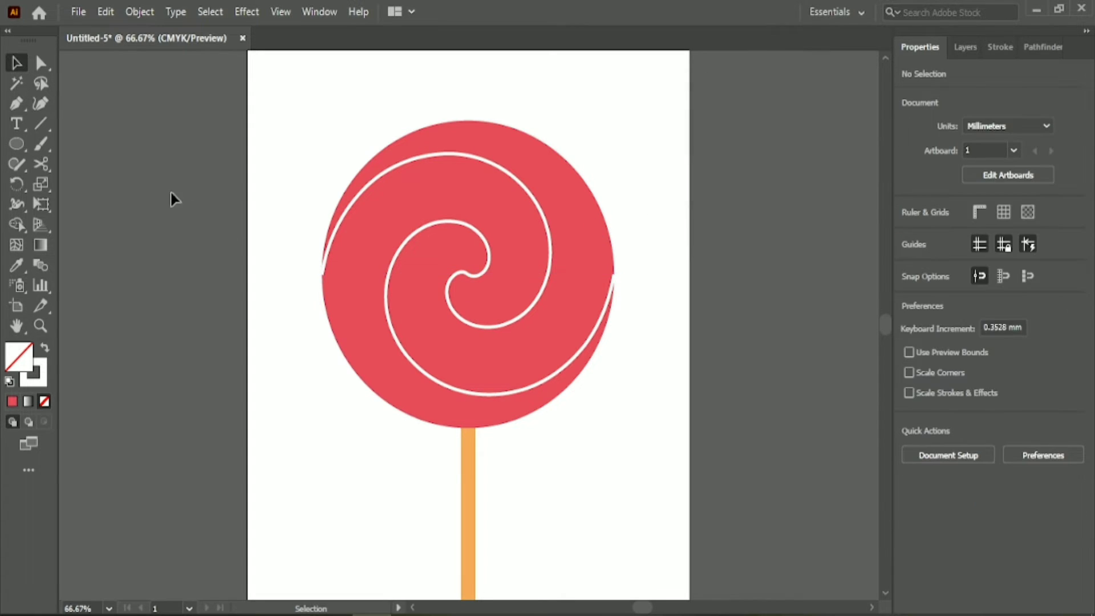
# - Add three anchor points on the swirl's left part, centre and right part
pyautogui.click(16, 107)
pyautogui.click(323, 274)
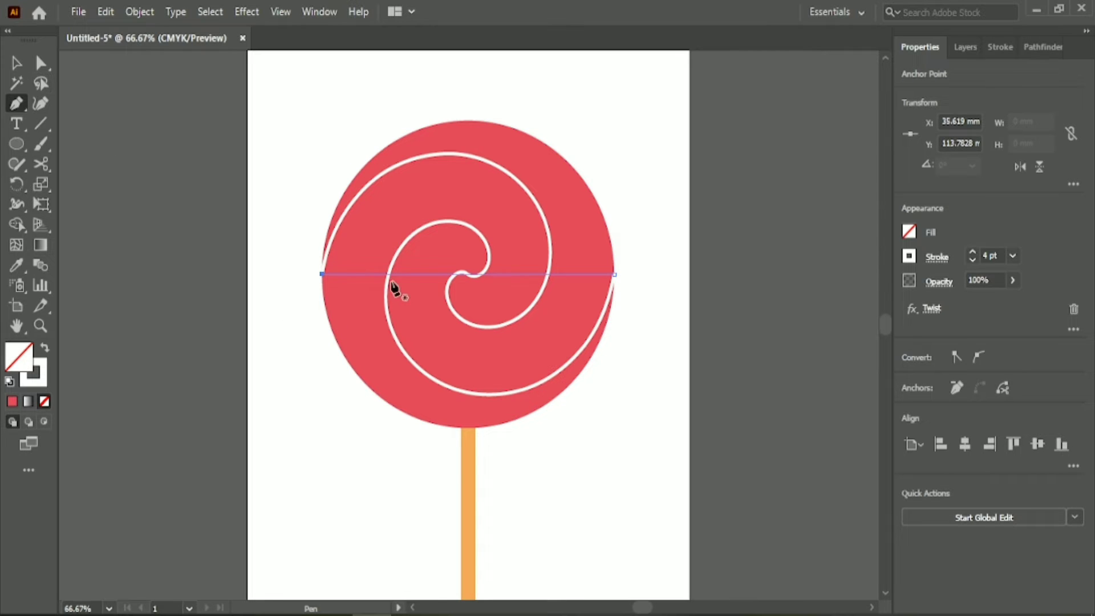
pyautogui.click(389, 275)
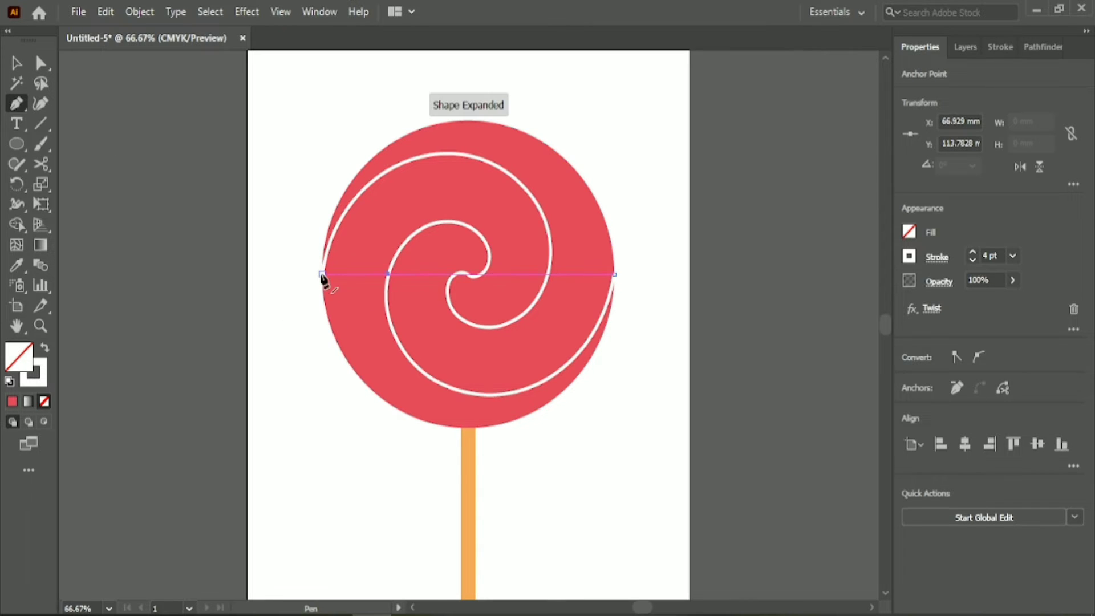
pyautogui.click(468, 276)
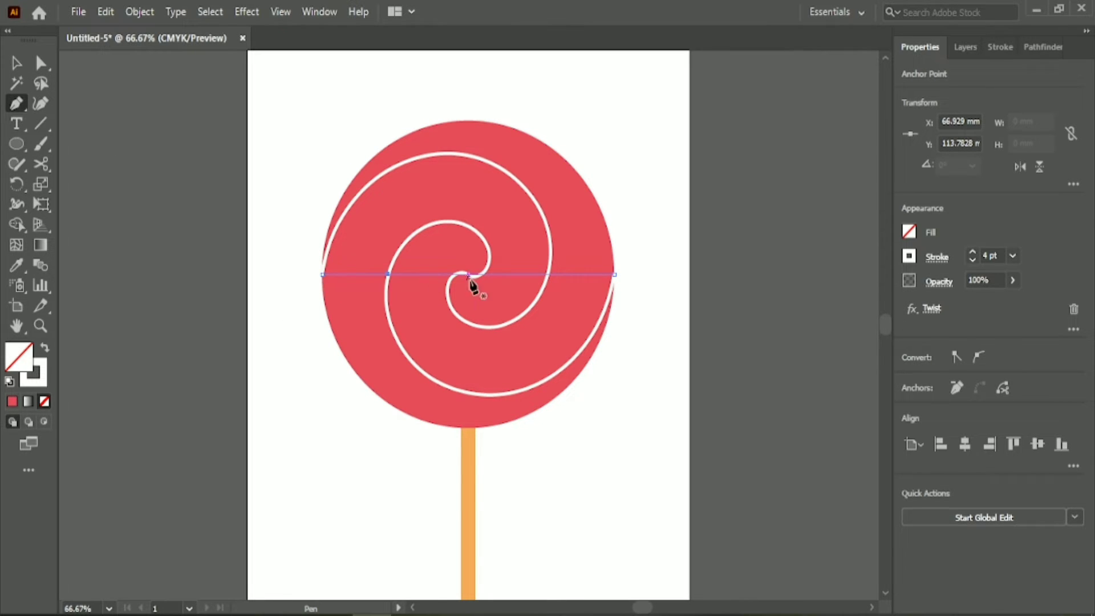
pyautogui.click(548, 274)
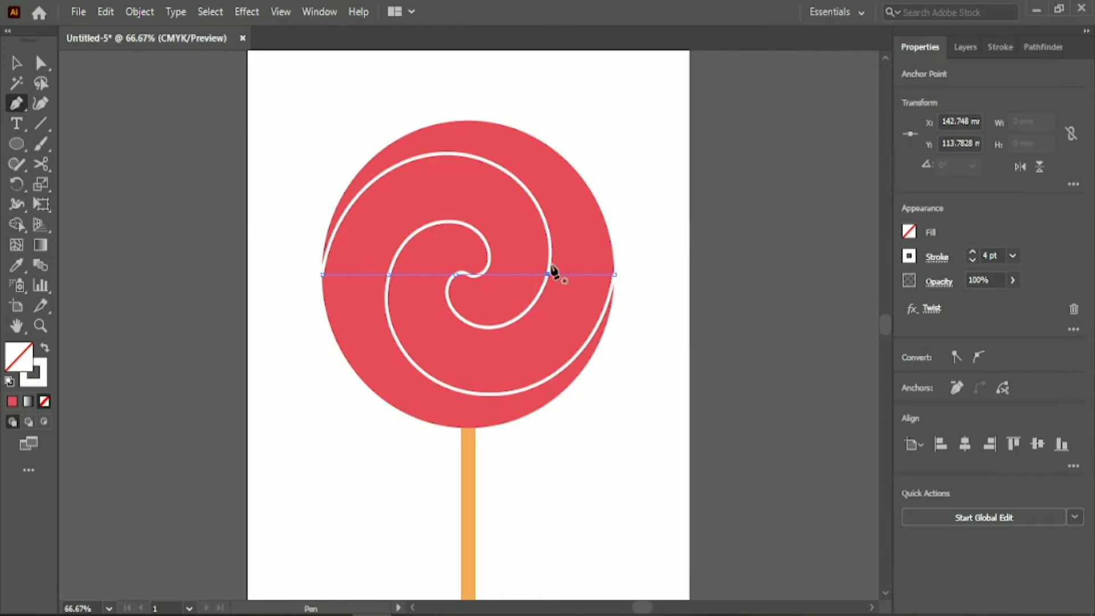
pyautogui.click(17, 204)
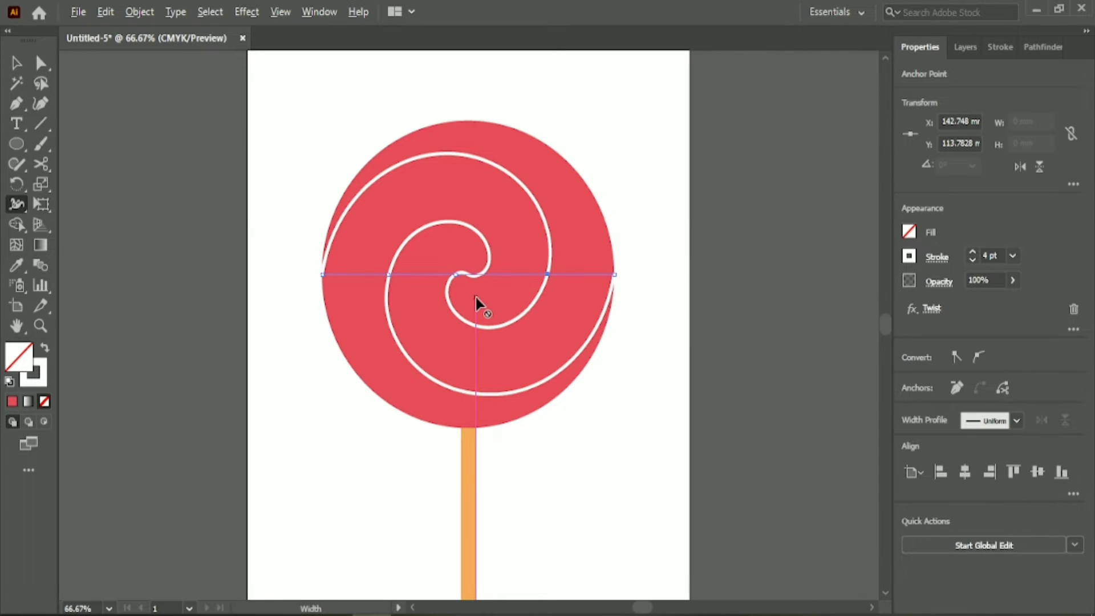
# - Thicken the swirl at its spiral centre and taper both ends to zero width
pyautogui.scroll(1, 475, 297)
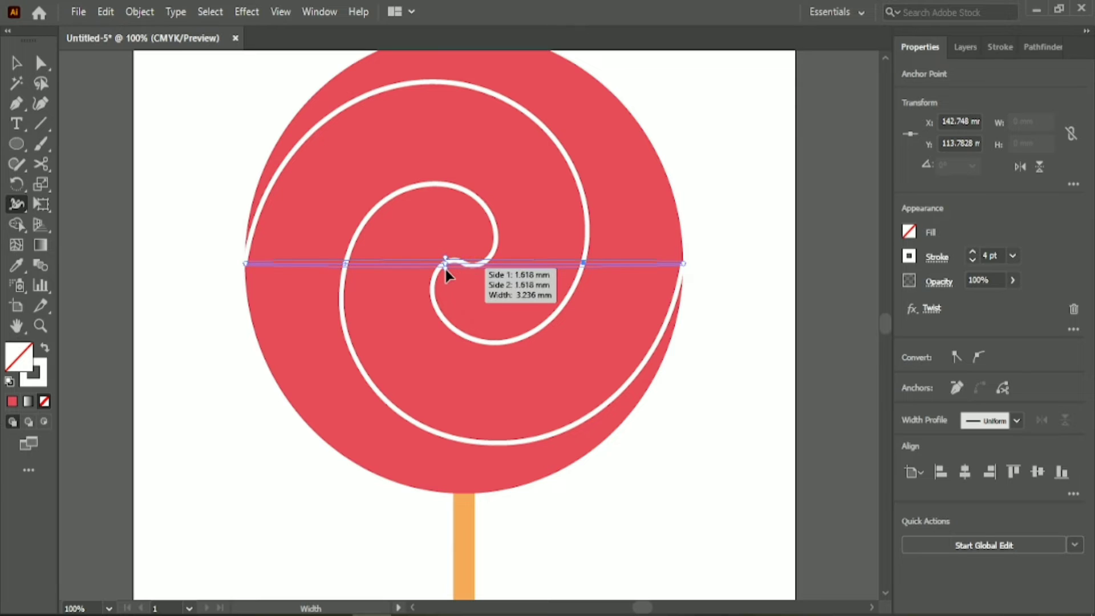
pyautogui.moveTo(446, 265); pyautogui.dragTo(446, 270)
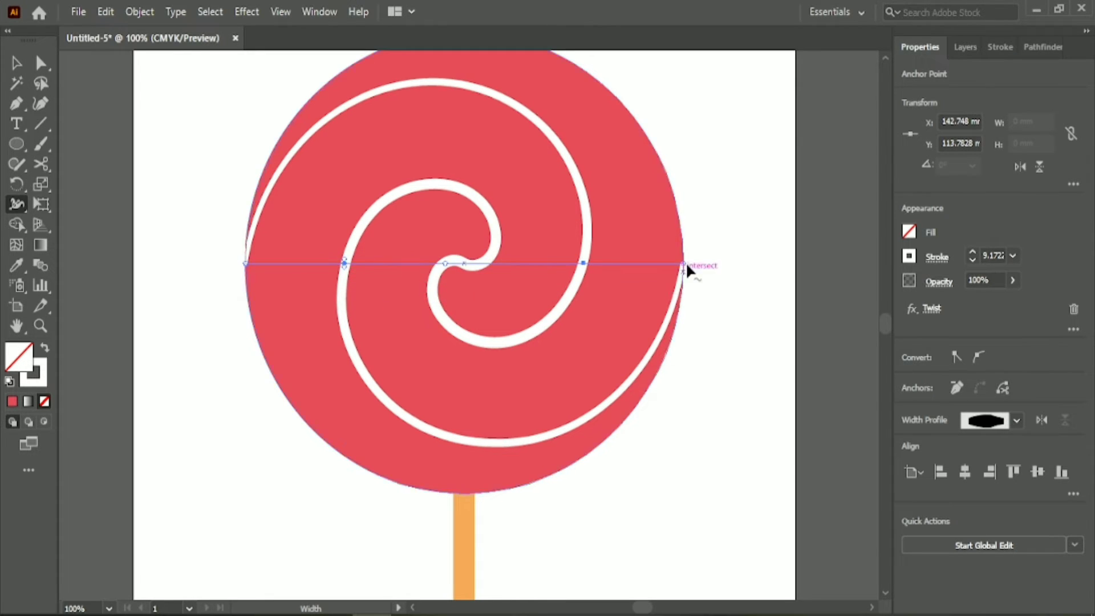
pyautogui.moveTo(683, 263); pyautogui.dragTo(682, 267)
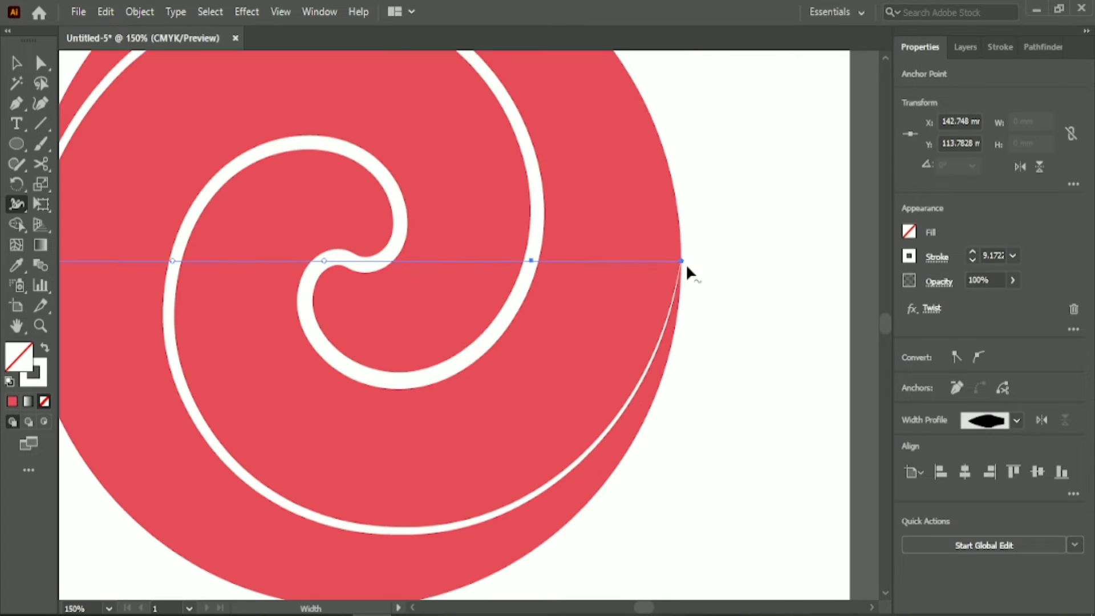
pyautogui.scroll(1, 688, 271)
pyautogui.moveTo(683, 273); pyautogui.dragTo(687, 274)
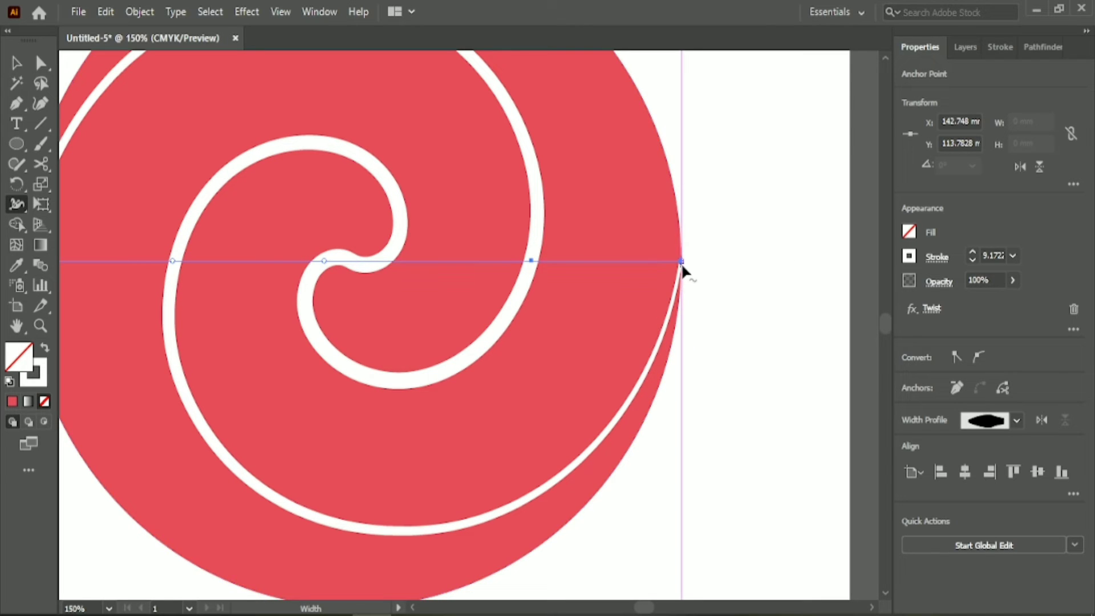
pyautogui.moveTo(683, 265); pyautogui.dragTo(684, 264)
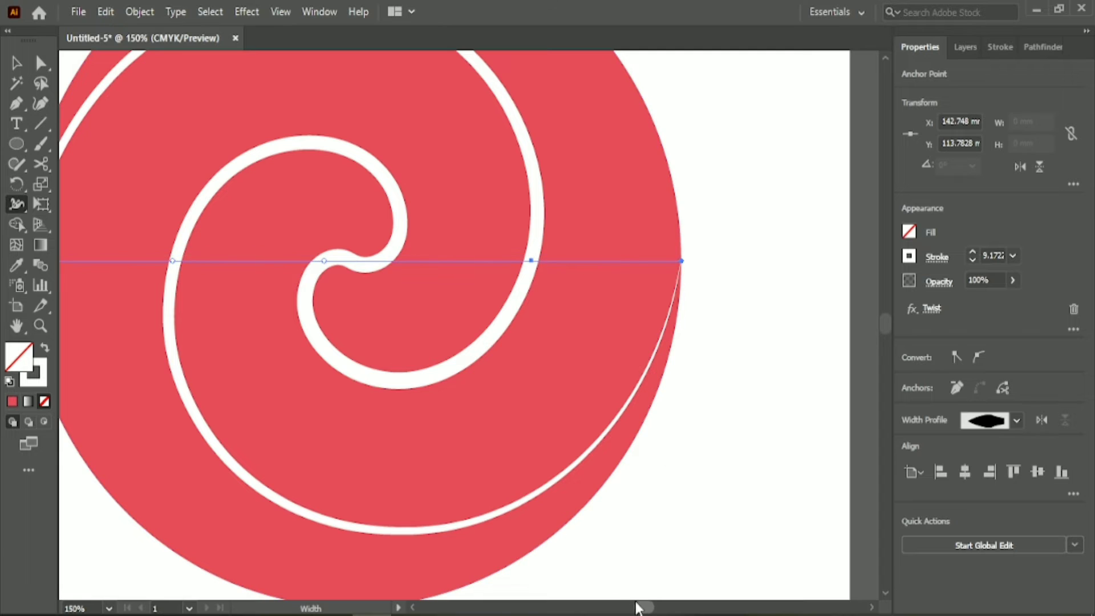
pyautogui.moveTo(637, 607); pyautogui.dragTo(630, 607)
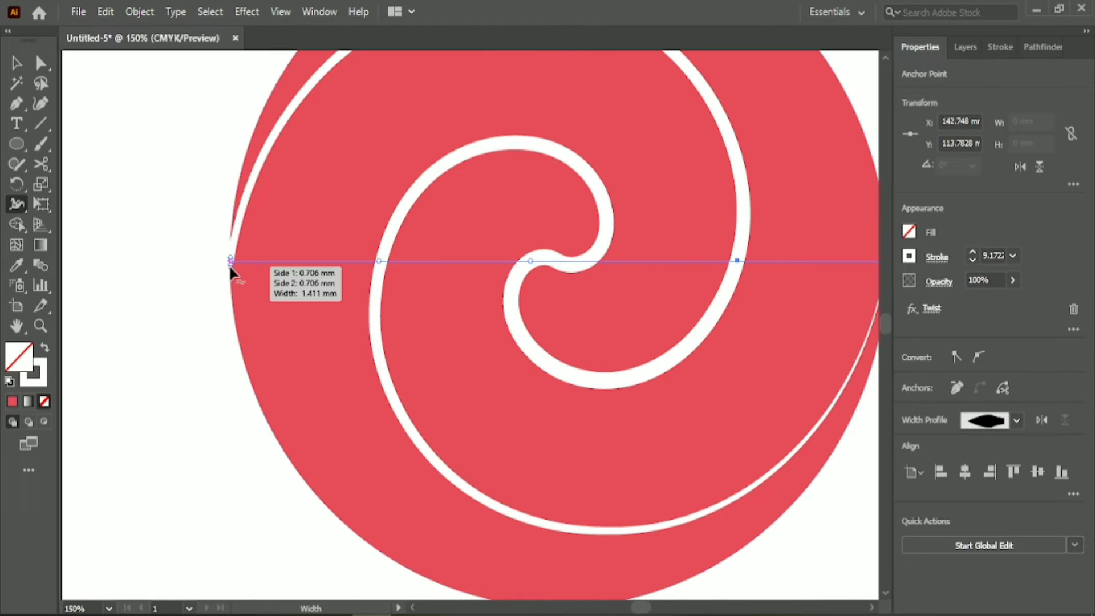
pyautogui.moveTo(231, 266); pyautogui.dragTo(230, 262)
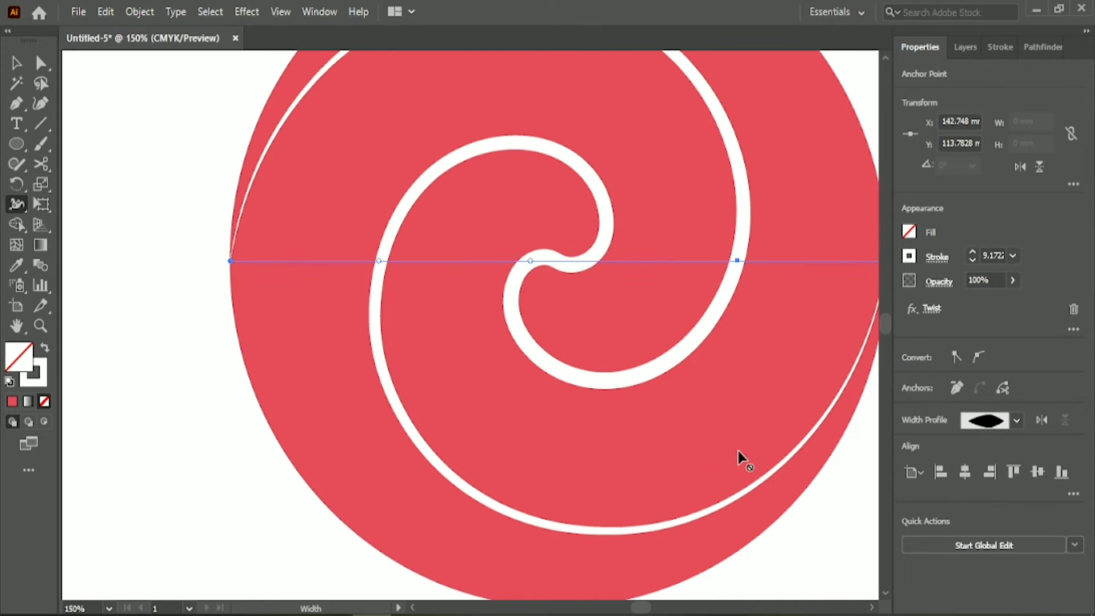
pyautogui.scroll(-2, 741, 456)
pyautogui.moveTo(645, 609); pyautogui.dragTo(647, 609)
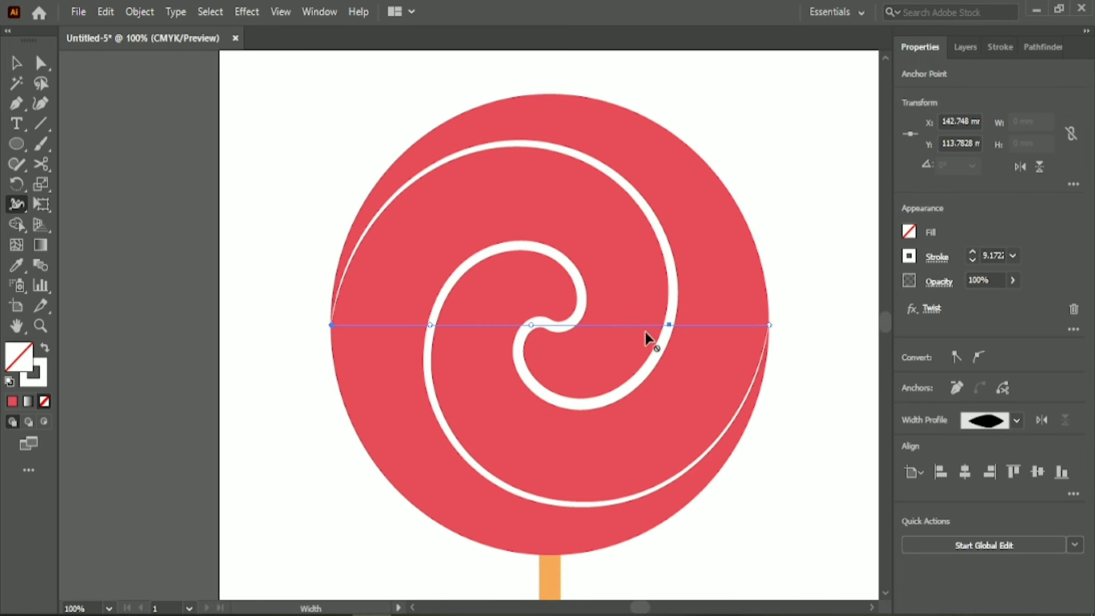
# - Widen the swirl at its left and right coil points, then deselect to view the result
pyautogui.moveTo(668, 324); pyautogui.dragTo(648, 344)
pyautogui.scroll(1, 671, 337)
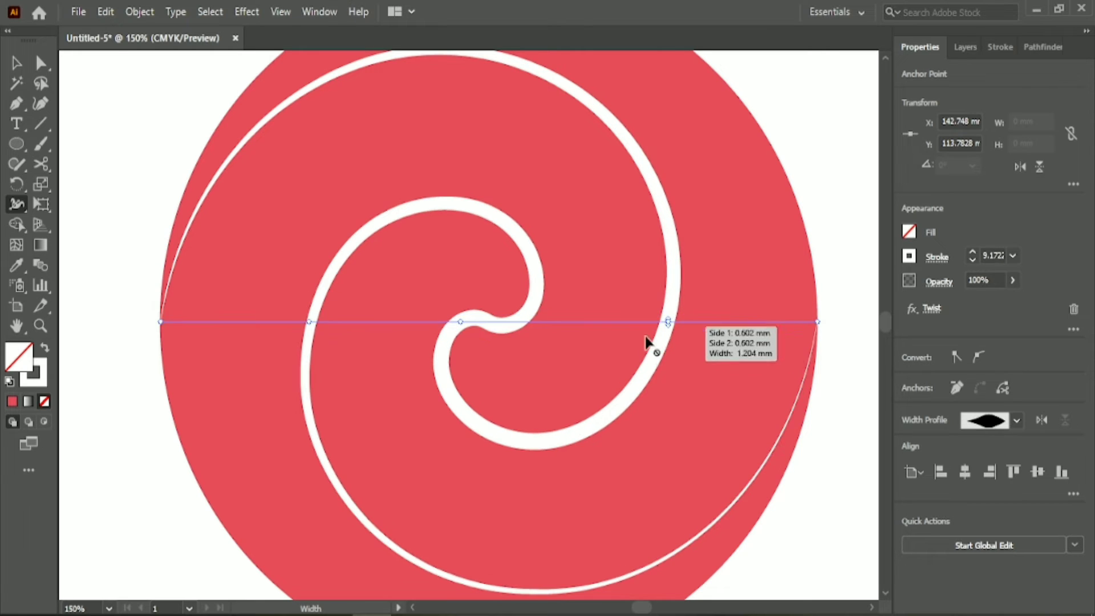
pyautogui.moveTo(460, 321)
pyautogui.mouseDown()
pyautogui.moveTo(462, 336)
pyautogui.moveTo(460, 324)
pyautogui.mouseUp()
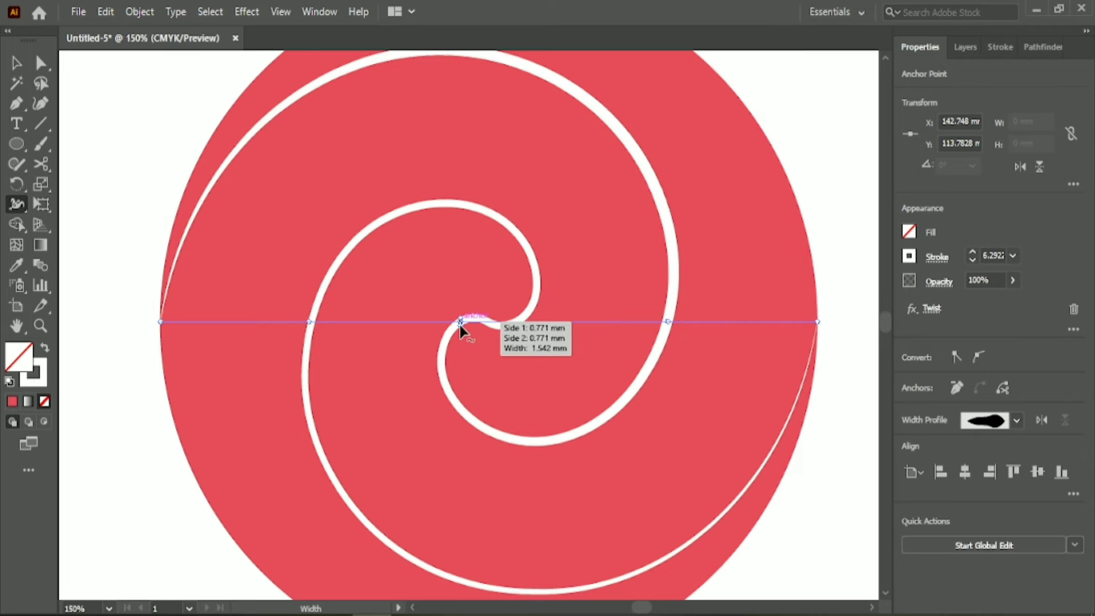
pyautogui.moveTo(306, 323); pyautogui.dragTo(310, 333)
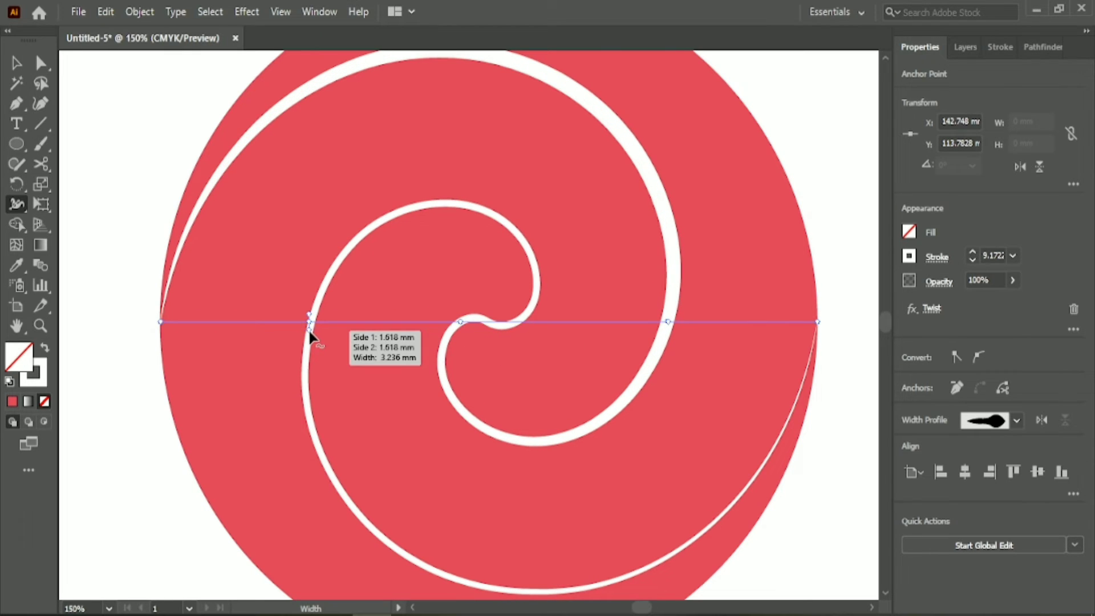
pyautogui.moveTo(668, 322); pyautogui.dragTo(666, 324)
pyautogui.scroll(-1, 465, 360)
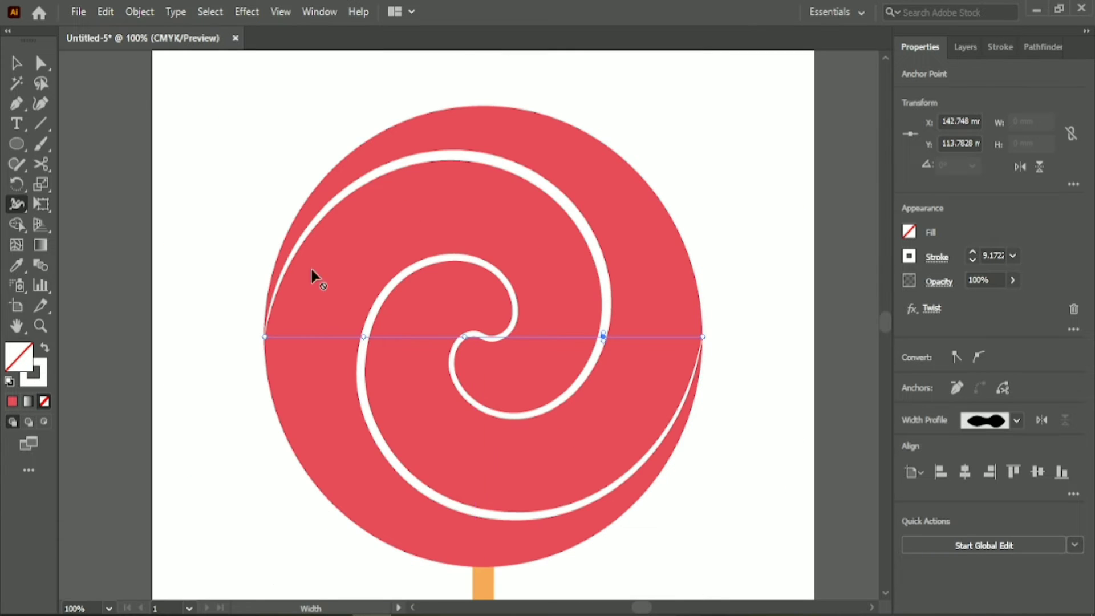
pyautogui.press('v')
pyautogui.click(278, 135)
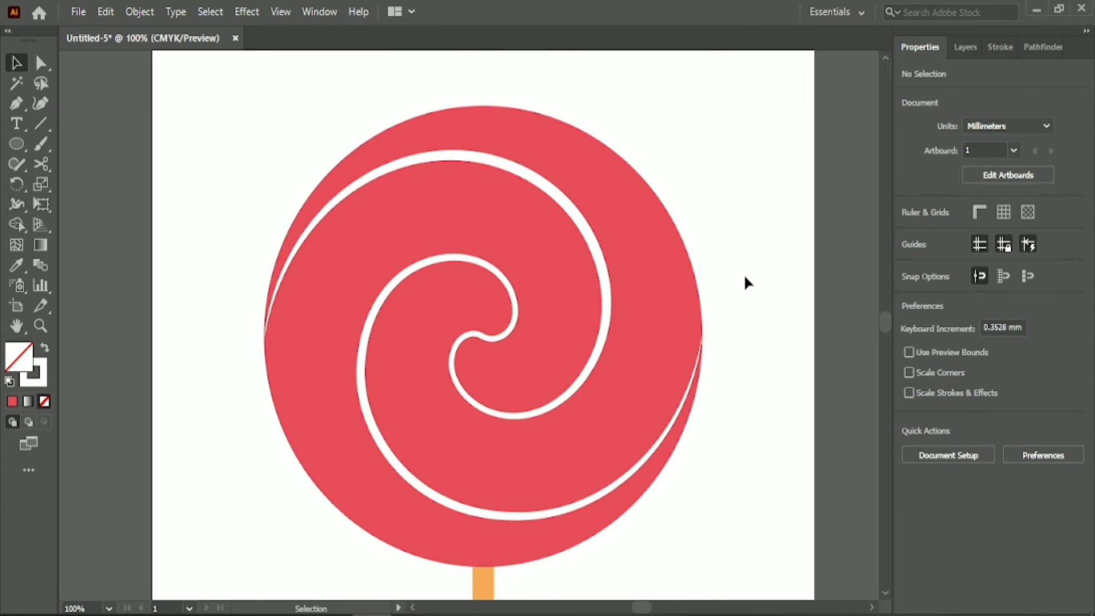
pyautogui.scroll(-1, 743, 271)
pyautogui.hscroll(2, 616, 588)
pyautogui.scroll(-1, 587, 547)
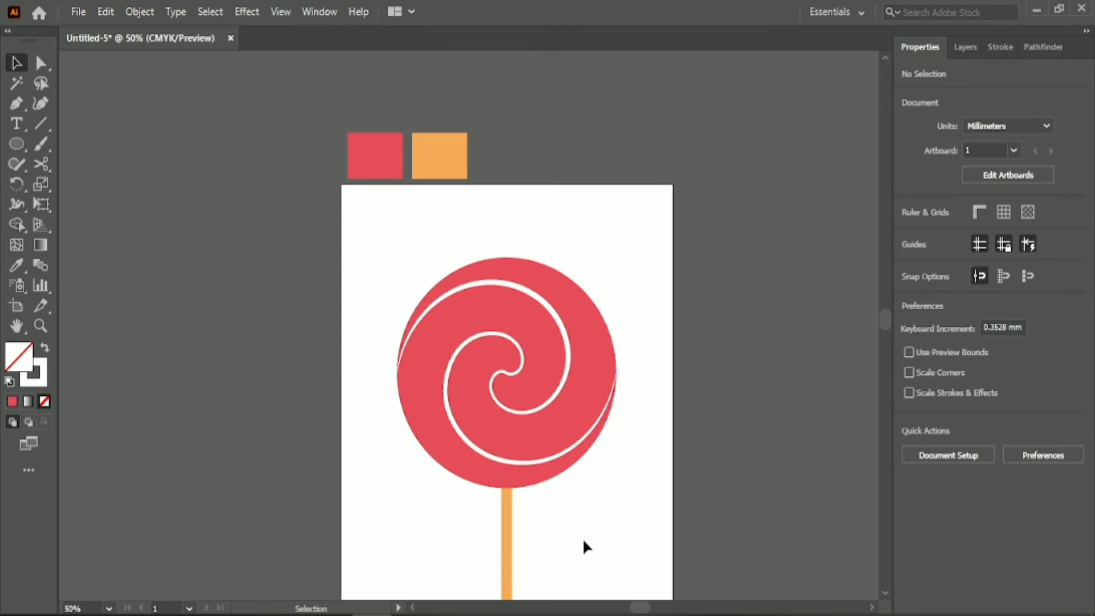
pyautogui.scroll(-2, 578, 525)
# - Draw a tall narrow solid white ellipse with no outline left of the artboard
pyautogui.press('l')
pyautogui.moveTo(264, 160); pyautogui.dragTo(296, 303)
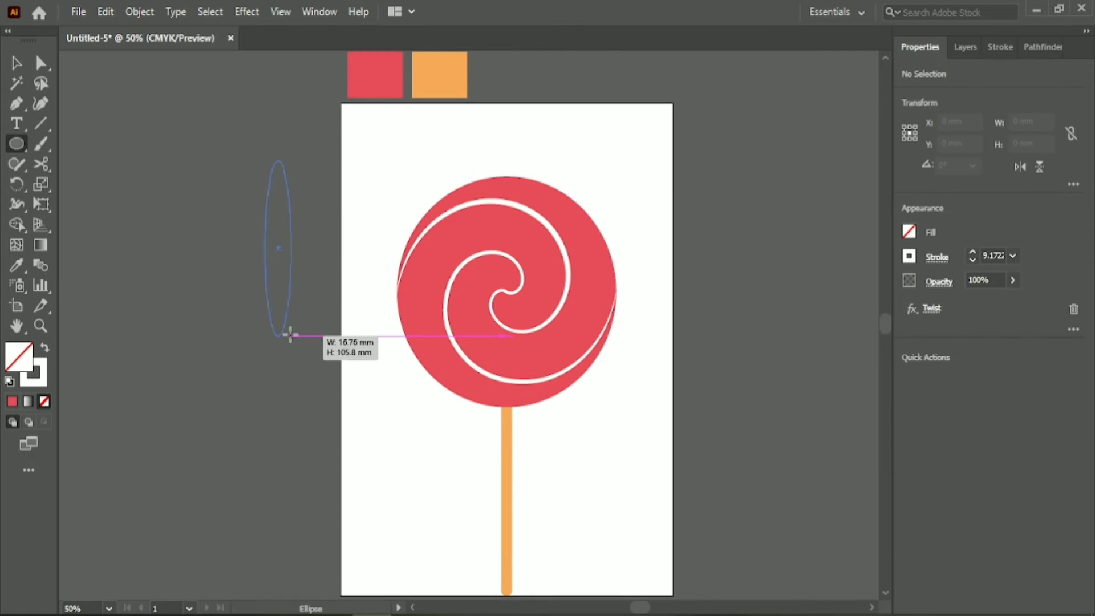
pyautogui.click(45, 348)
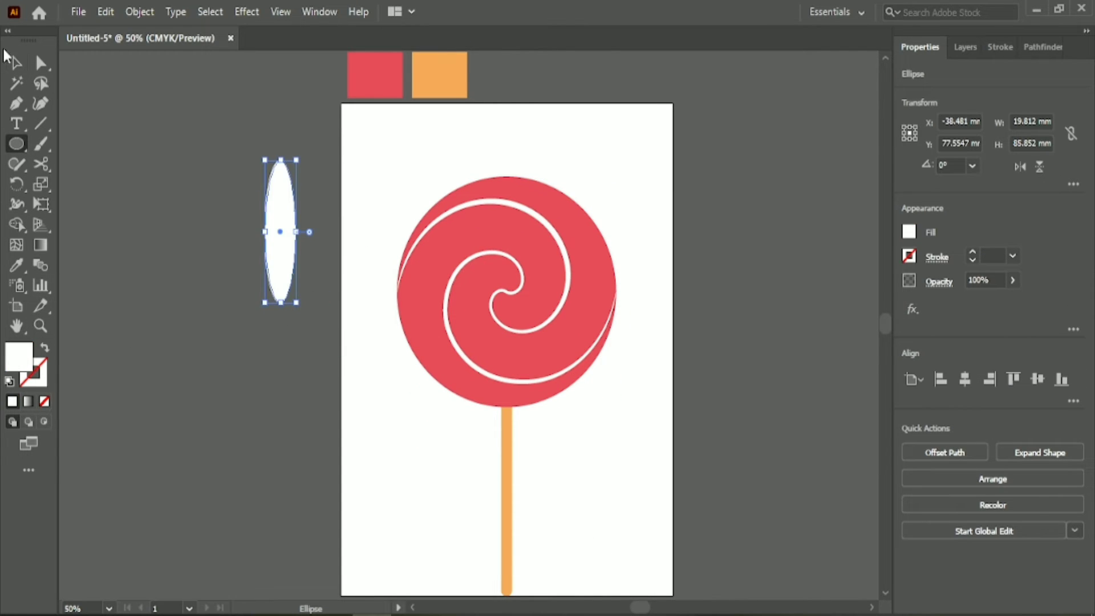
# - Pull the ellipse's anchors into a pointed crescent and stretch it taller
pyautogui.click(40, 63)
pyautogui.moveTo(296, 232)
pyautogui.mouseDown()
pyautogui.moveTo(313, 233)
pyautogui.moveTo(303, 232)
pyautogui.mouseUp()
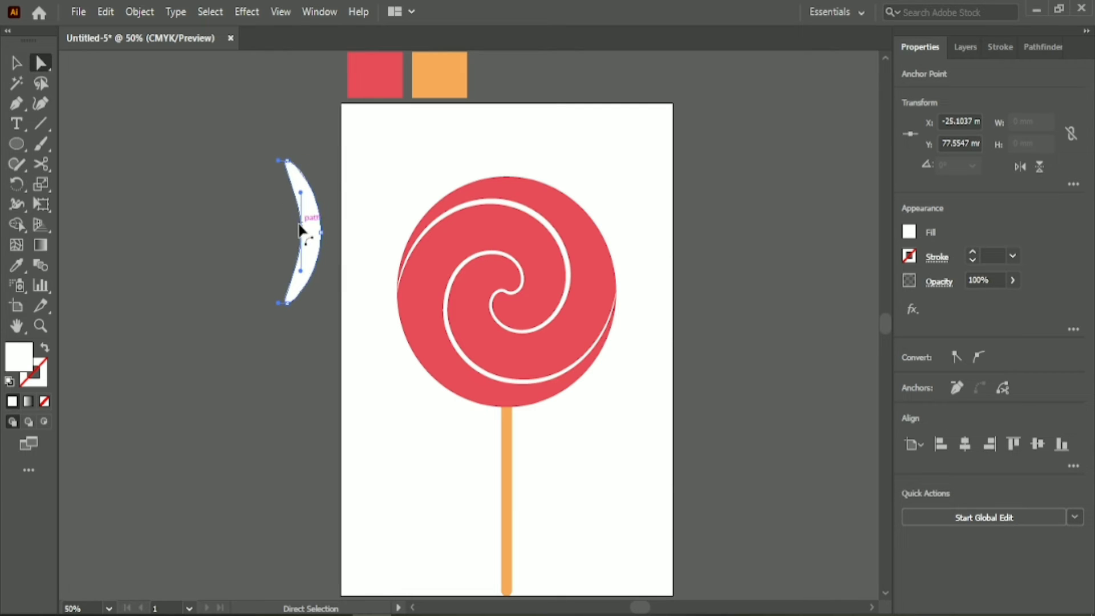
pyautogui.click(289, 163)
pyautogui.moveTo(290, 162); pyautogui.dragTo(289, 164)
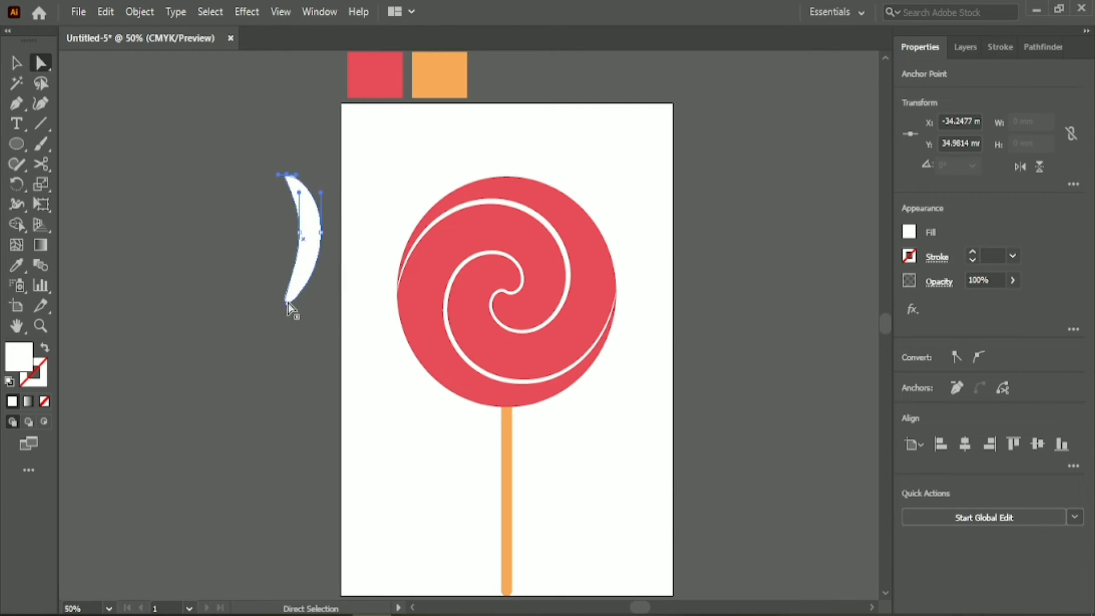
pyautogui.moveTo(287, 303); pyautogui.dragTo(285, 298)
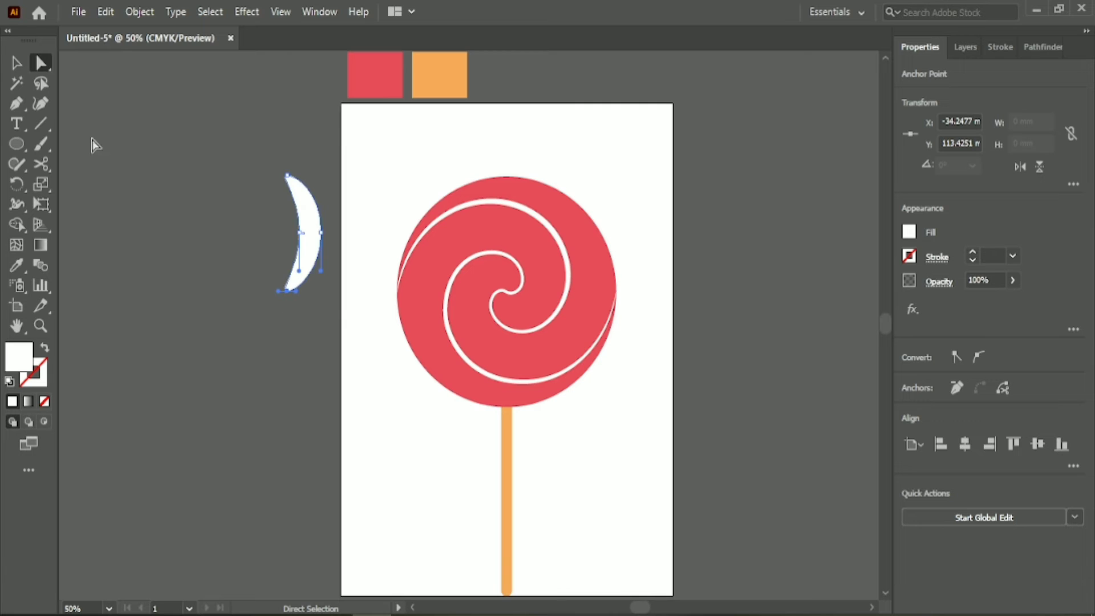
pyautogui.press('v')
pyautogui.moveTo(304, 173); pyautogui.dragTo(307, 159)
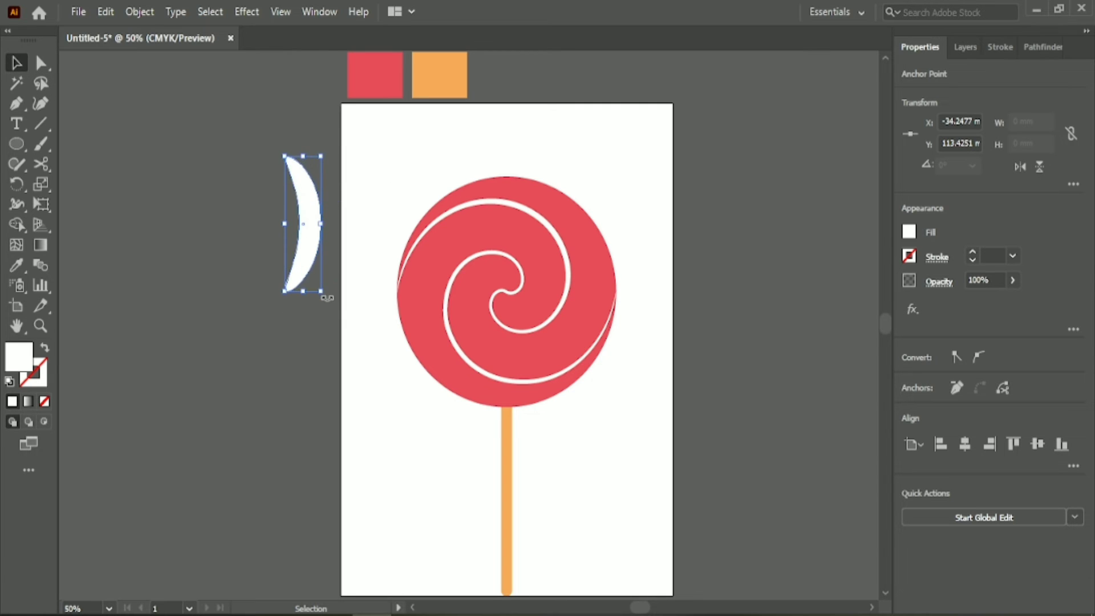
# - Rotate the crescent and move it onto the candy's upper-right rim, nudging it into place
pyautogui.moveTo(327, 300); pyautogui.dragTo(340, 268)
pyautogui.moveTo(303, 237); pyautogui.dragTo(583, 245)
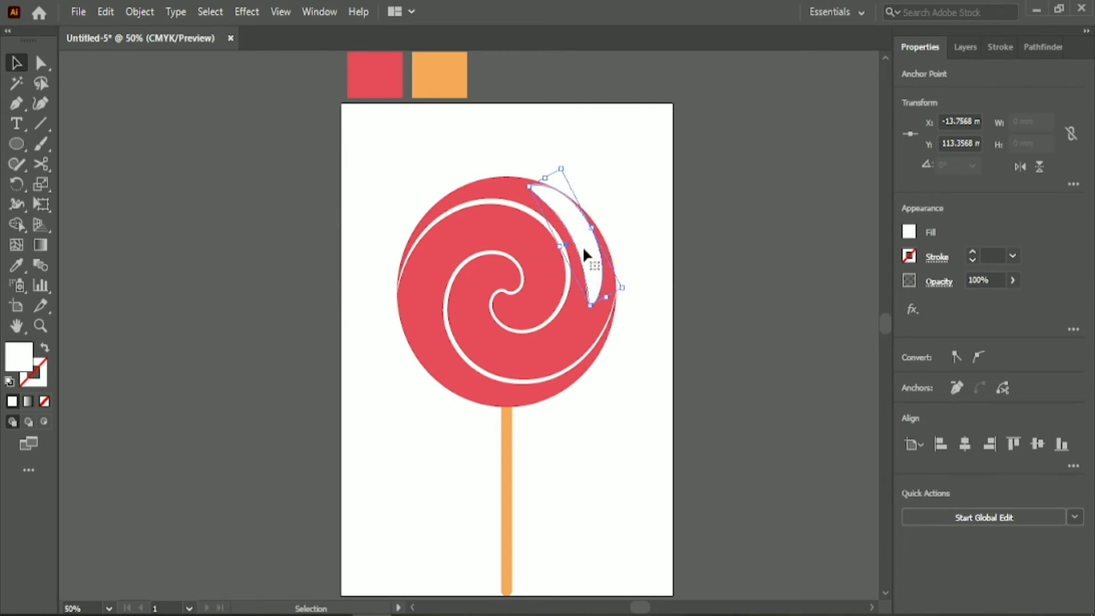
pyautogui.moveTo(630, 297); pyautogui.dragTo(631, 285)
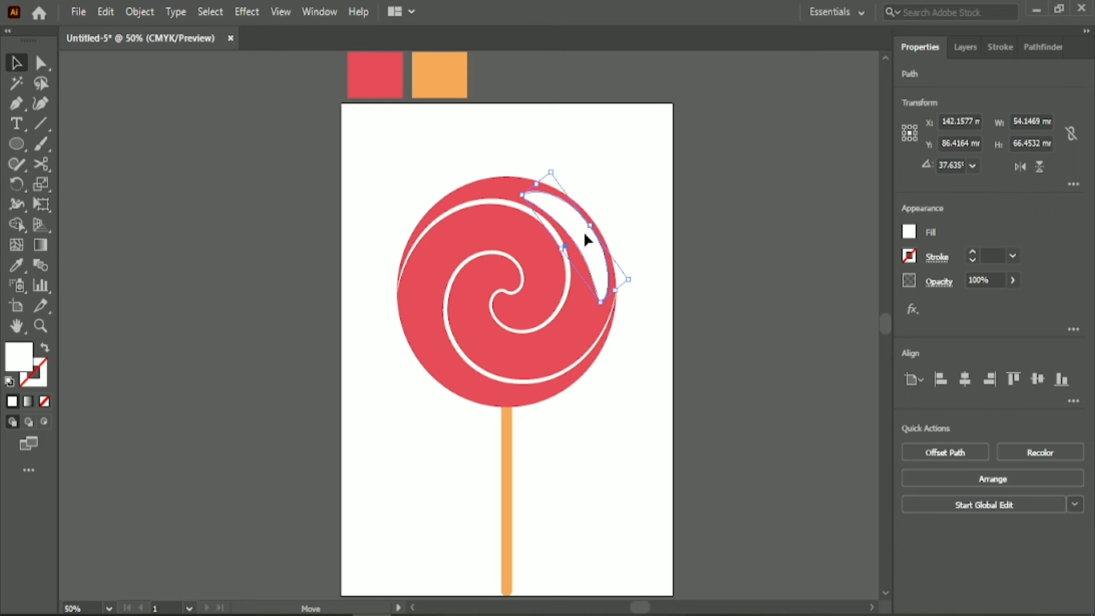
pyautogui.scroll(1, 522, 255)
pyautogui.scroll(1, 522, 255)
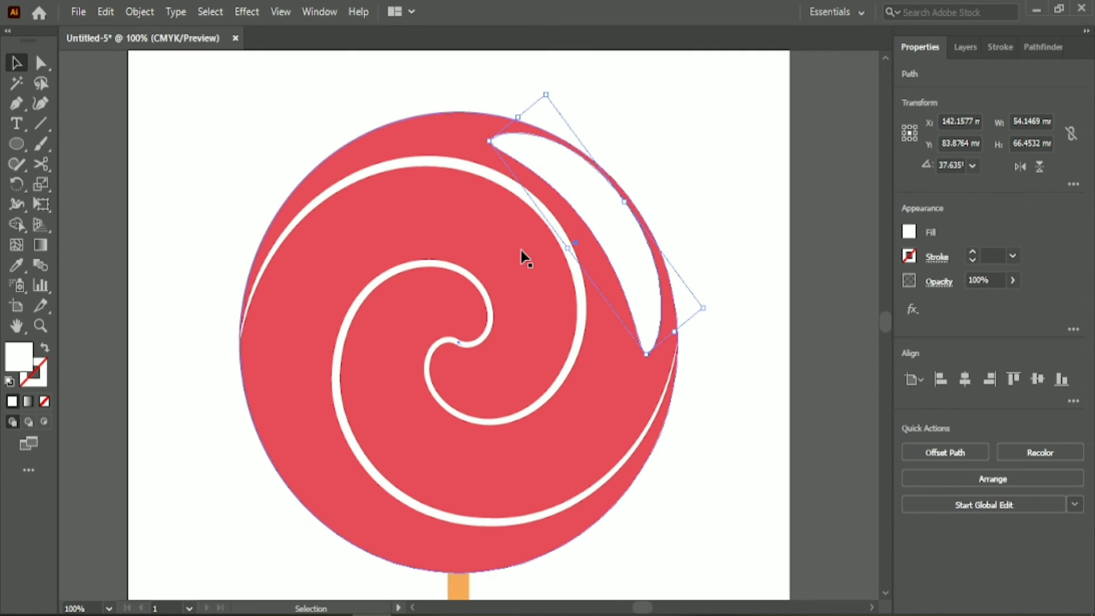
pyautogui.press('Right')
pyautogui.press('Right')
pyautogui.press('Down')
pyautogui.press('Right')
pyautogui.press('Right')
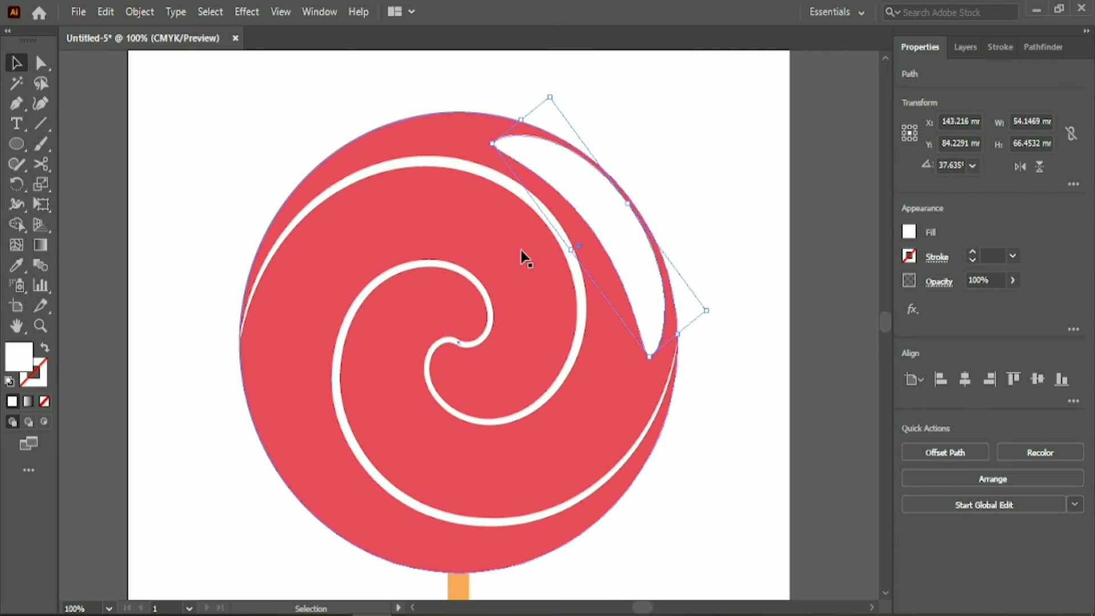
pyautogui.press('Down')
# - Adjust the crescent's middle, top and bottom anchors so it hugs the circle's rim
pyautogui.click(40, 63)
pyautogui.click(592, 228)
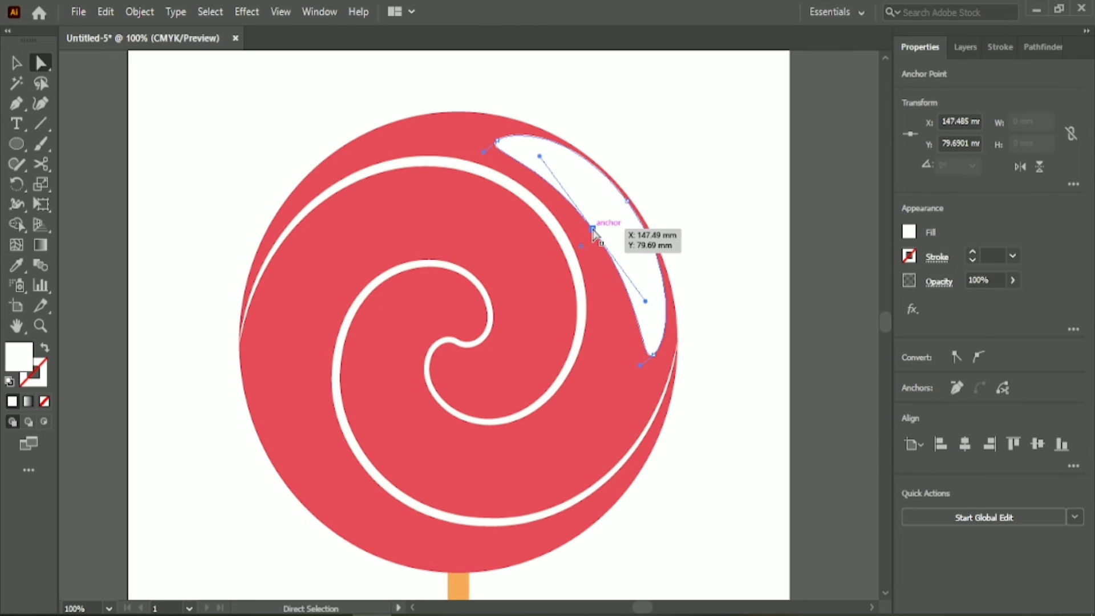
pyautogui.moveTo(593, 229); pyautogui.dragTo(602, 220)
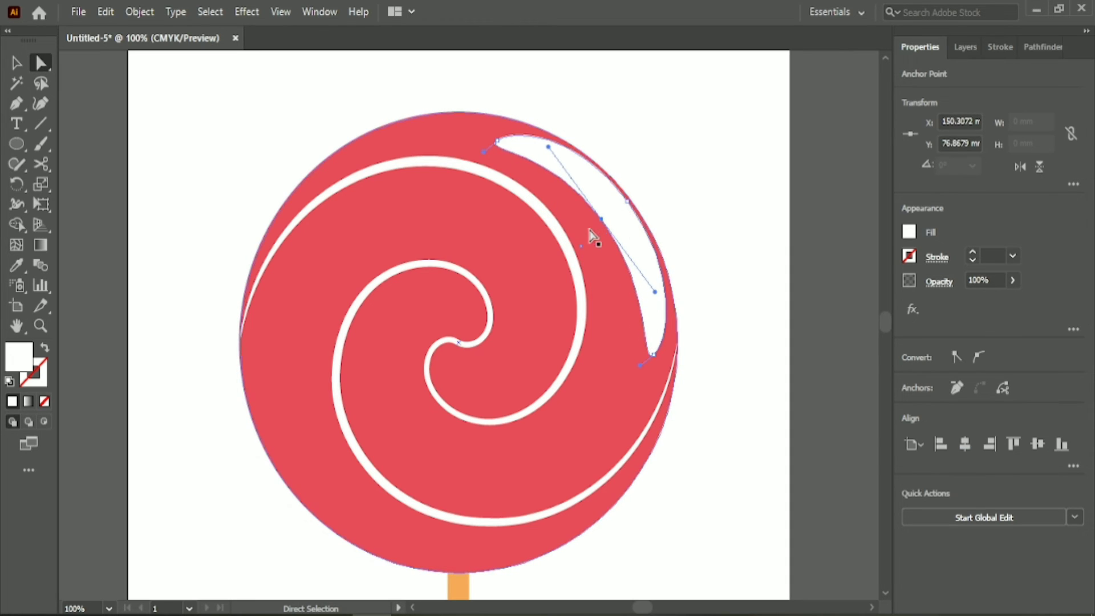
pyautogui.moveTo(496, 140); pyautogui.dragTo(501, 138)
pyautogui.click(653, 355)
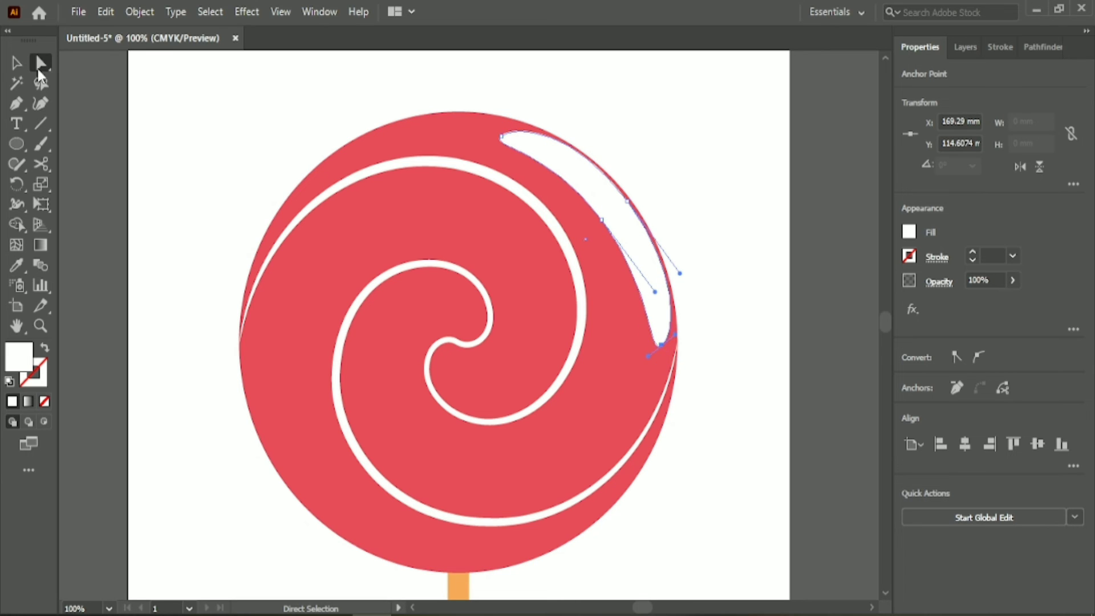
pyautogui.click(16, 62)
pyautogui.click(630, 234)
pyautogui.click(641, 217)
pyautogui.click(680, 134)
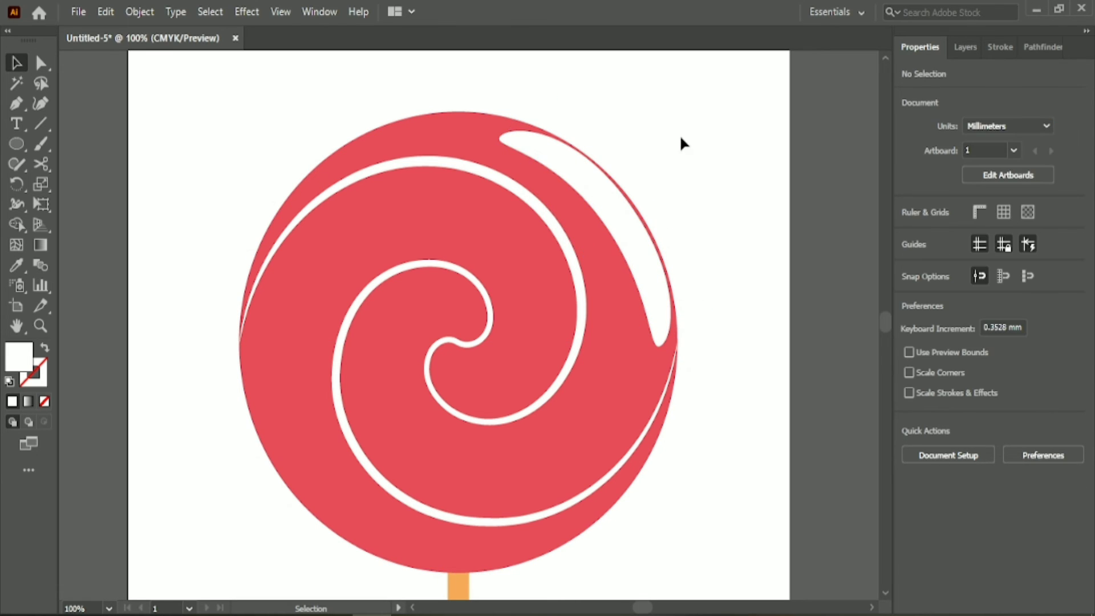
# - Paint a short white gloss curve and give its stroke round joins
pyautogui.click(42, 149)
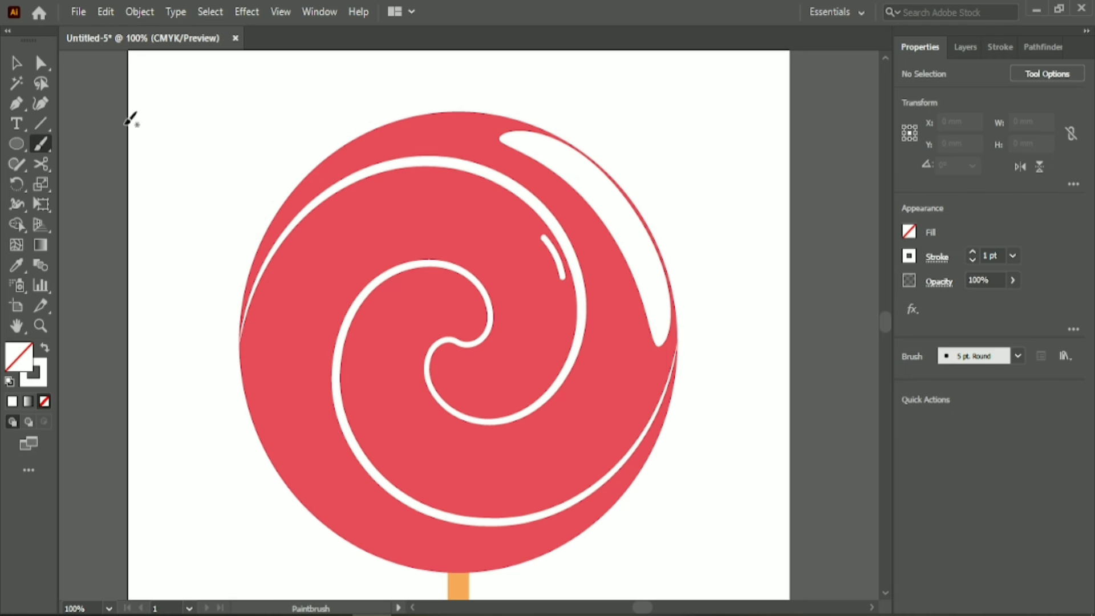
pyautogui.press('v')
pyautogui.click(1001, 47)
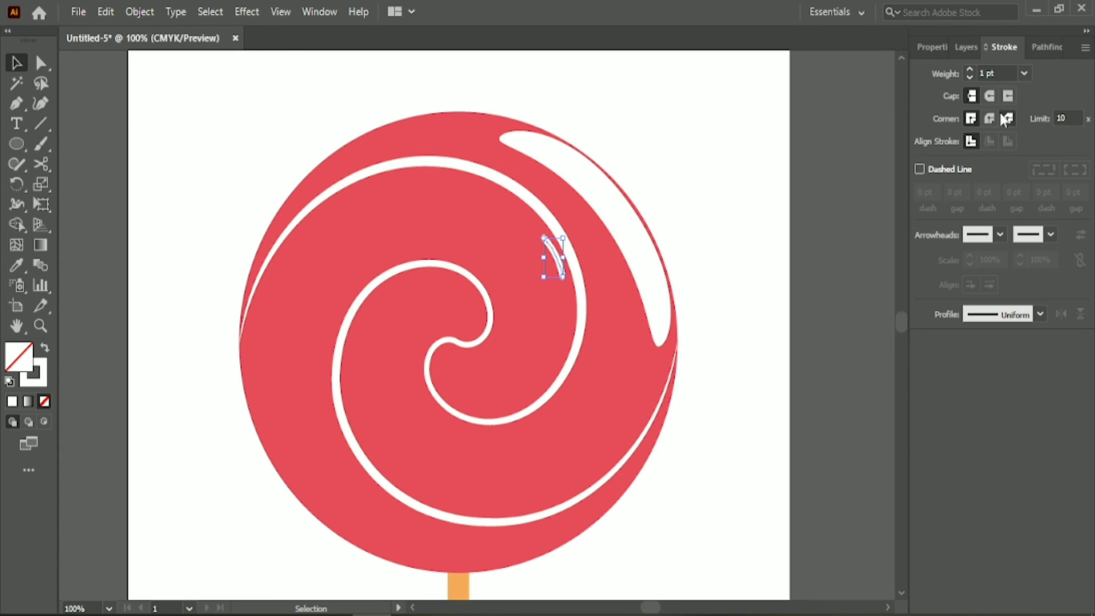
pyautogui.click(993, 120)
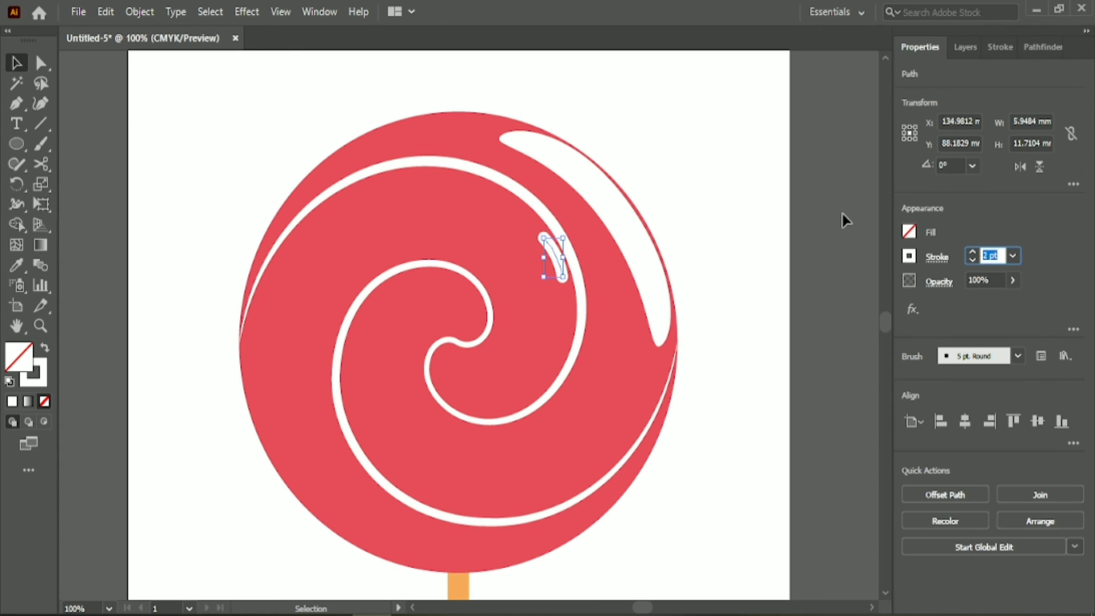
# - Nudge the gloss stroke into place near the crescent, then select both highlights together
pyautogui.moveTo(564, 280); pyautogui.dragTo(567, 288)
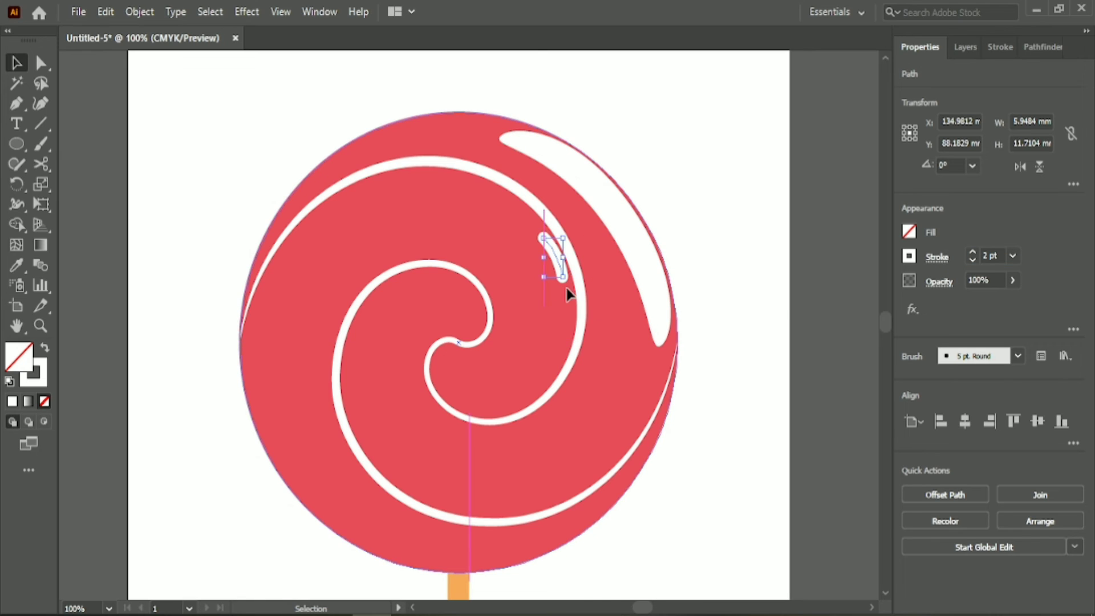
pyautogui.scroll(1, 567, 294)
pyautogui.press('Left')
pyautogui.press('Left')
pyautogui.press('Left')
pyautogui.press('Up')
pyautogui.press('Up')
pyautogui.press('Up')
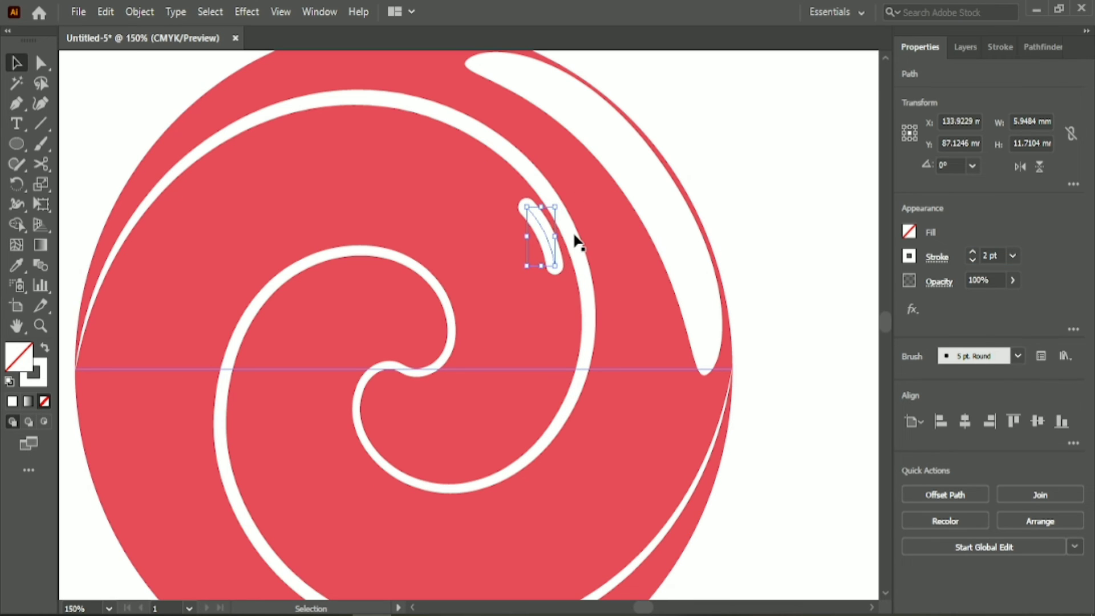
pyautogui.press('Down')
pyautogui.click(765, 164)
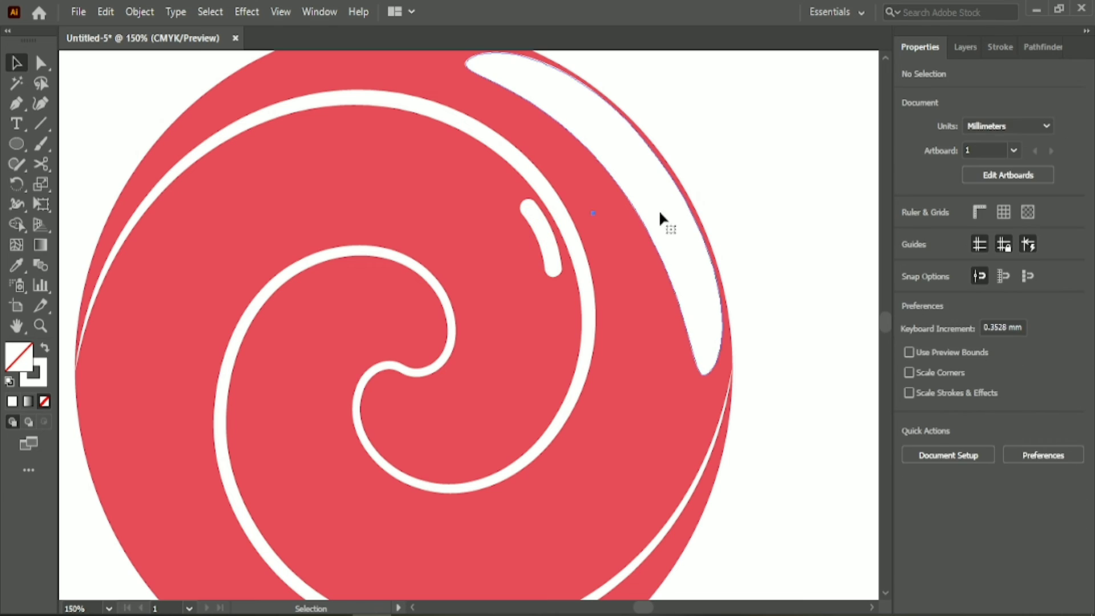
pyautogui.click(660, 220)
pyautogui.keyDown('shift'); pyautogui.click(551, 245); pyautogui.keyUp('shift')
pyautogui.scroll(-1, 529, 257)
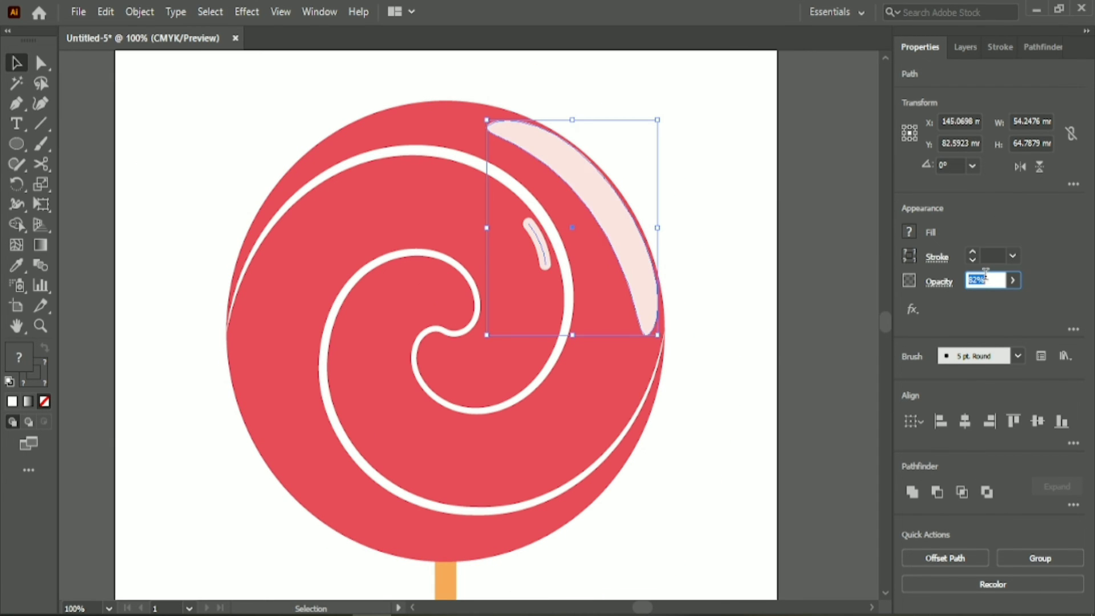
# - Nudge the crescent's bottom tip anchor upward with arrow keys to refine its point
pyautogui.click(687, 301)
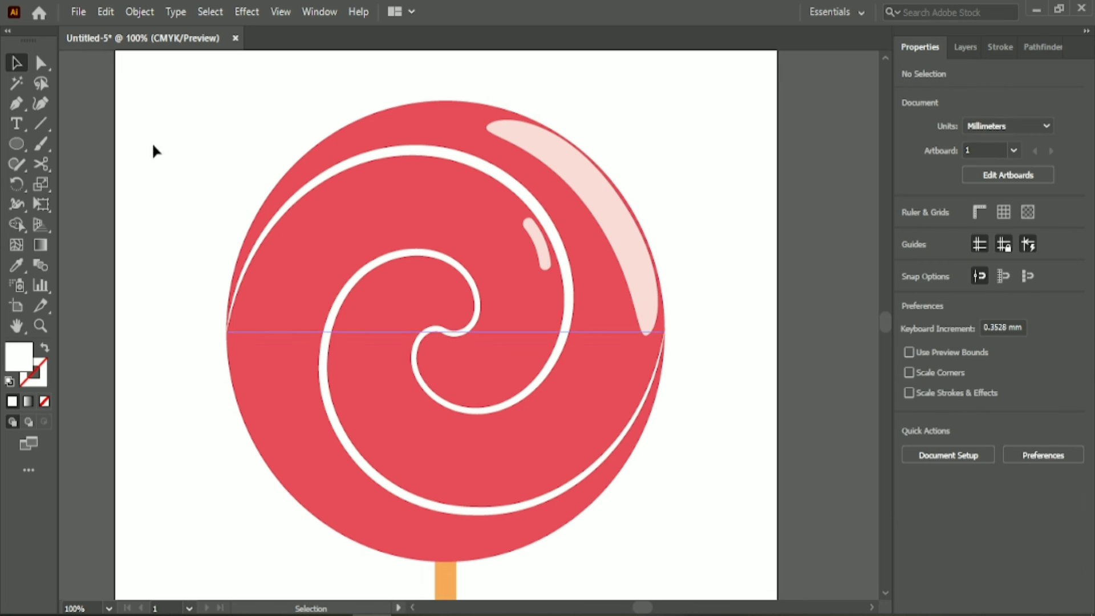
pyautogui.click(41, 63)
pyautogui.click(490, 130)
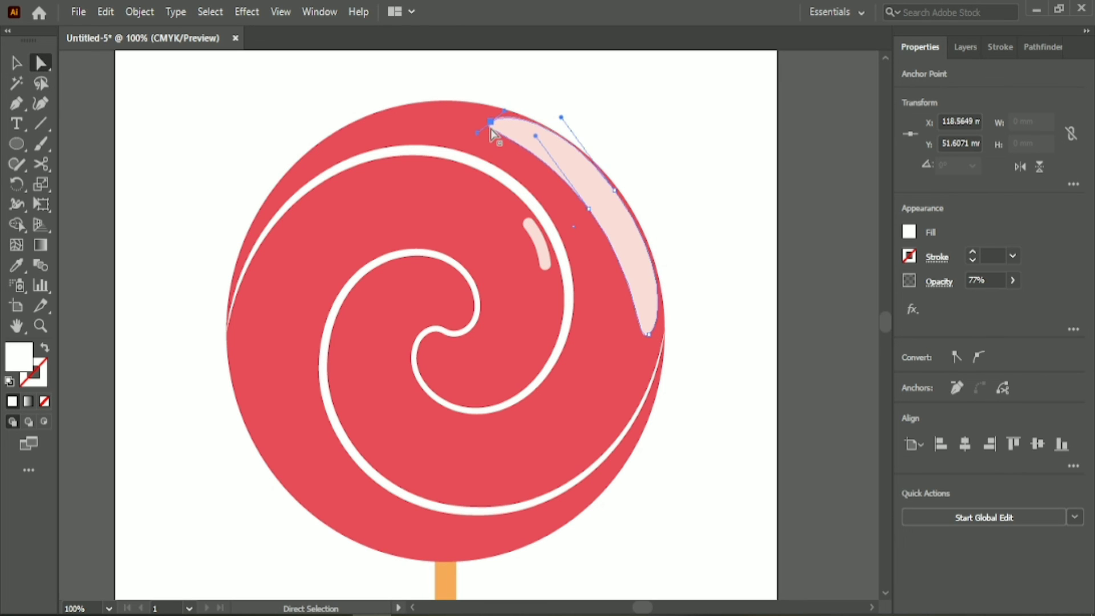
pyautogui.click(648, 335)
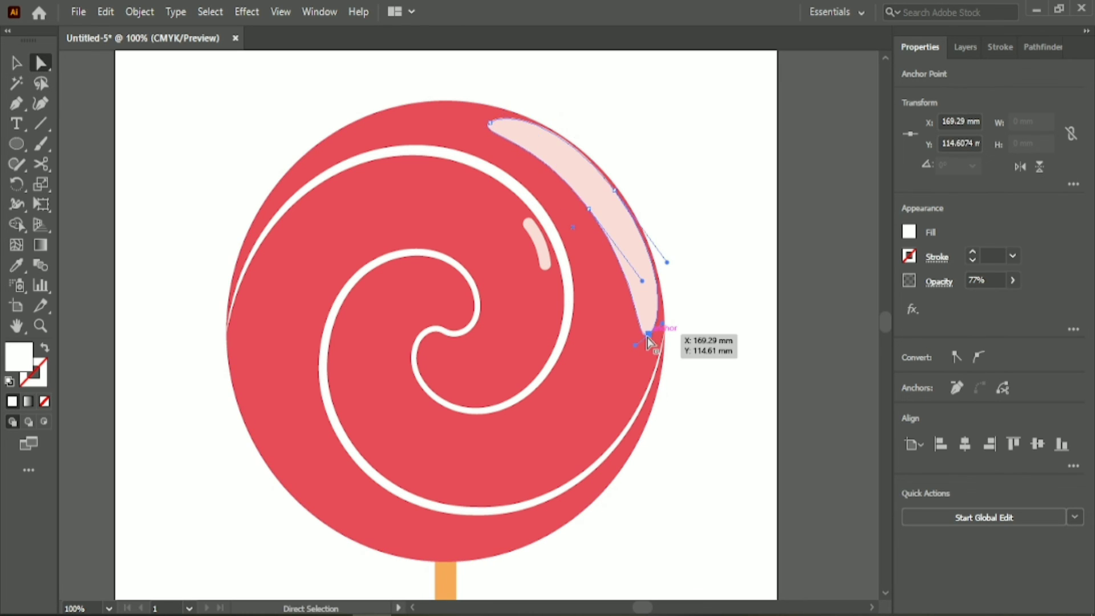
pyautogui.press('Up')
pyautogui.press('Right')
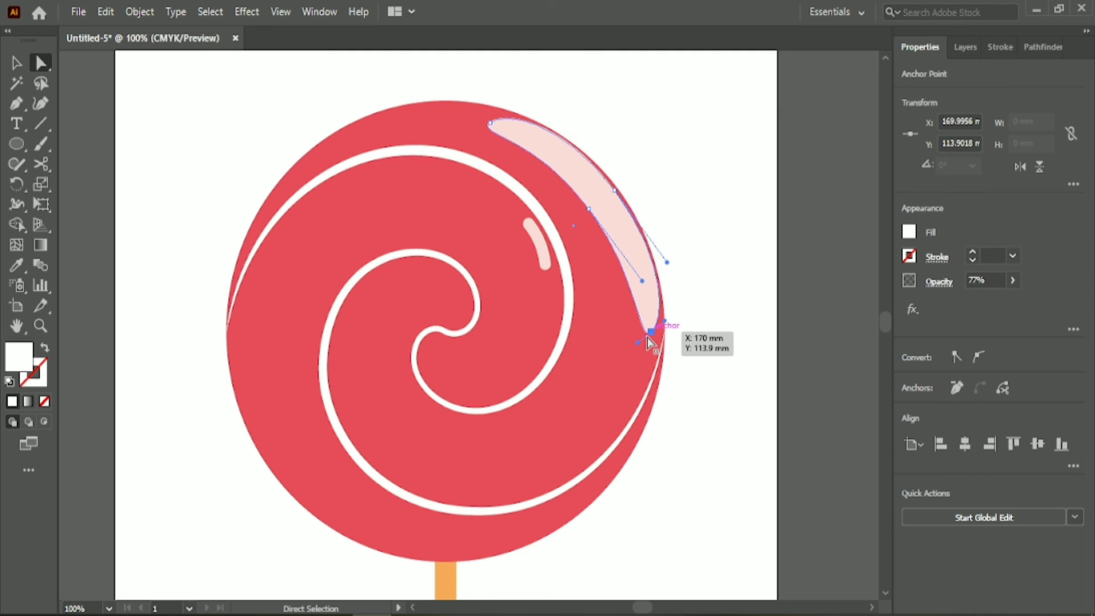
pyautogui.press('Up')
pyautogui.press('Left')
pyautogui.press('Left')
pyautogui.press('Left')
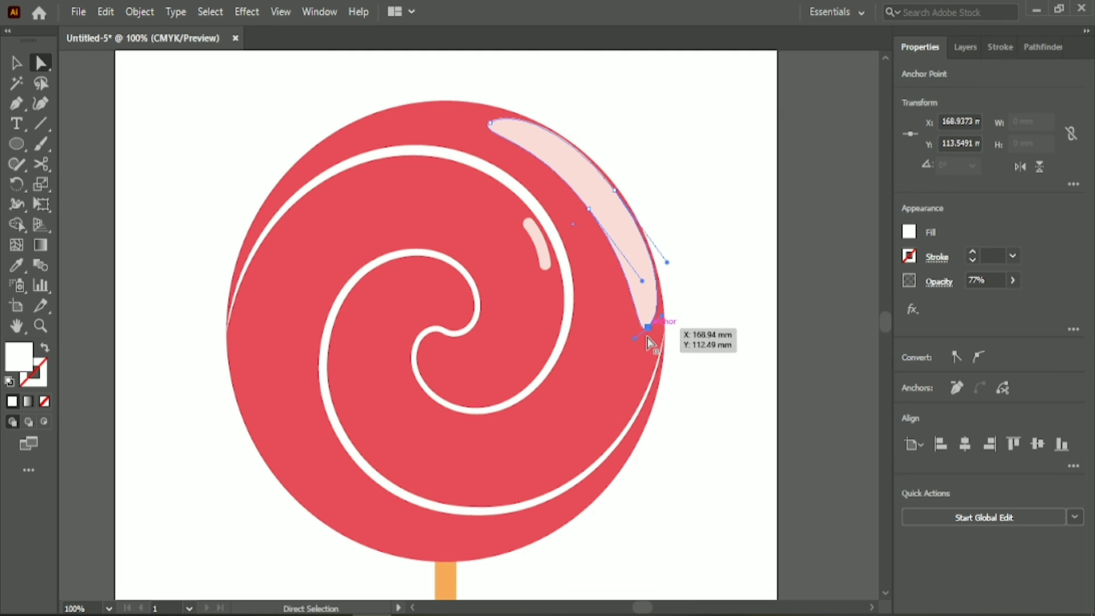
pyautogui.click(18, 62)
pyautogui.click(278, 127)
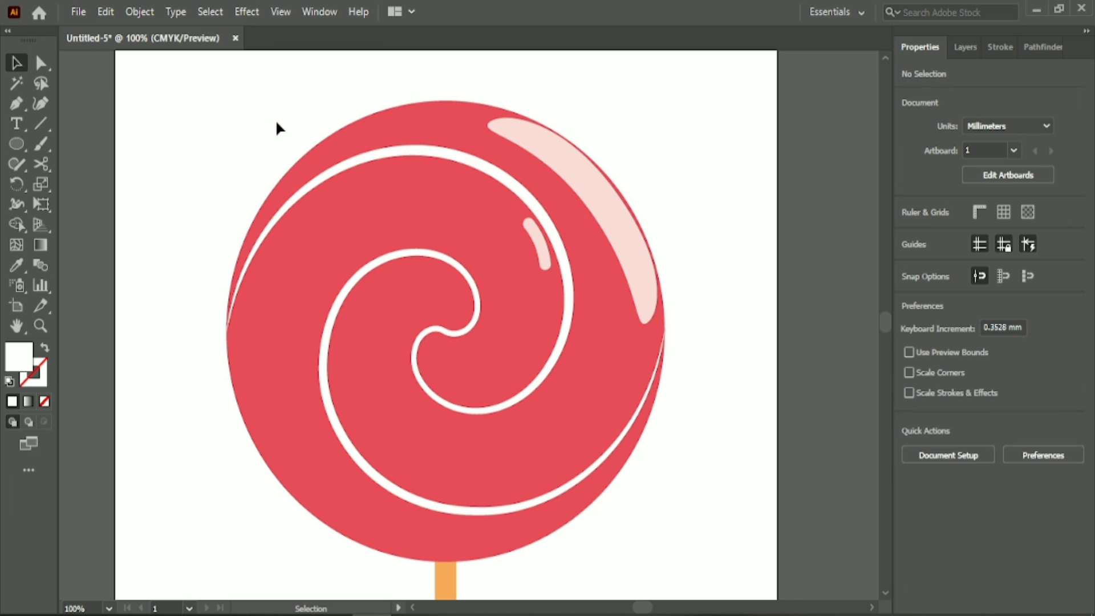
pyautogui.scroll(-1, 274, 205)
pyautogui.hscroll(-2, 650, 570)
pyautogui.scroll(-1, 611, 478)
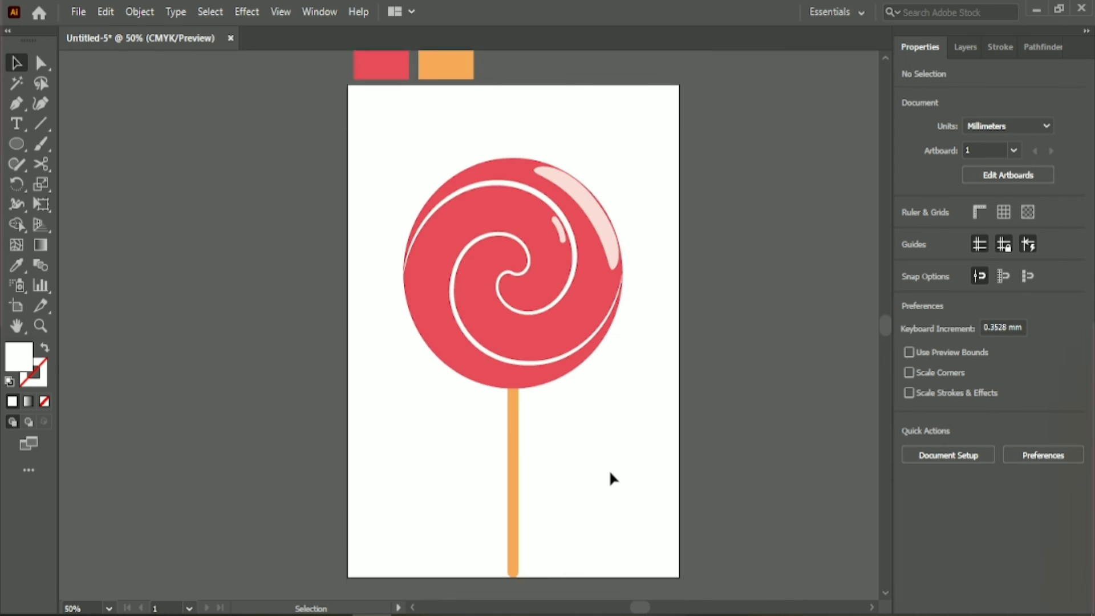